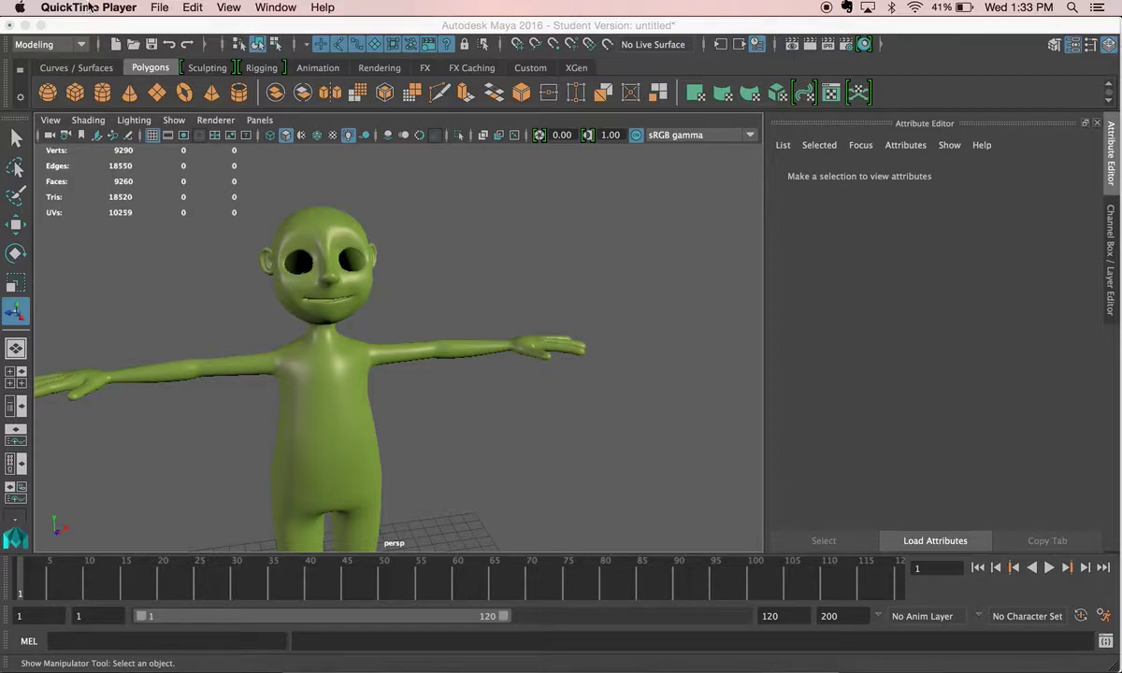
Start a new empty scene without saving the changes to the untitled scene
click(98, 26)
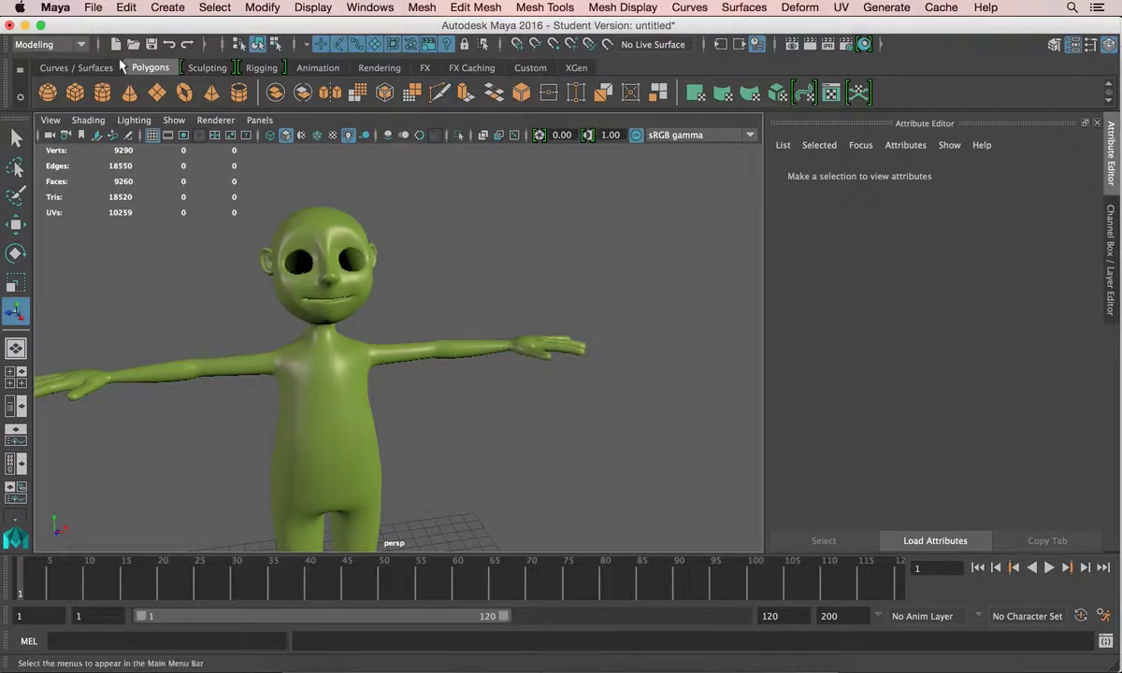
click(94, 7)
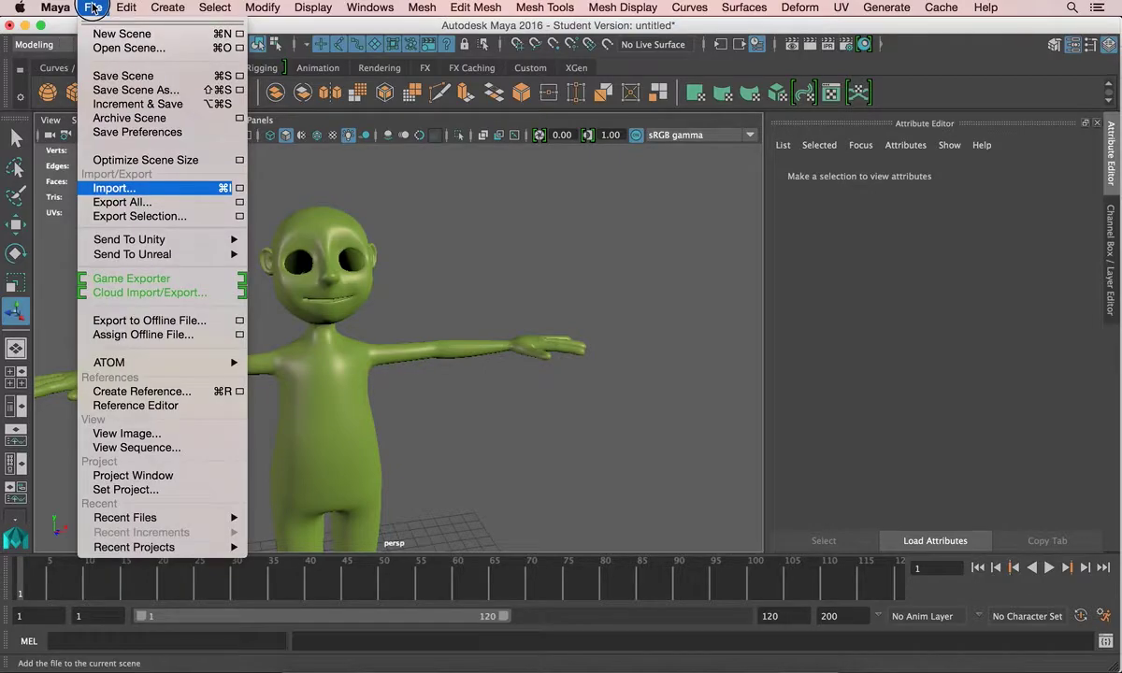
click(97, 35)
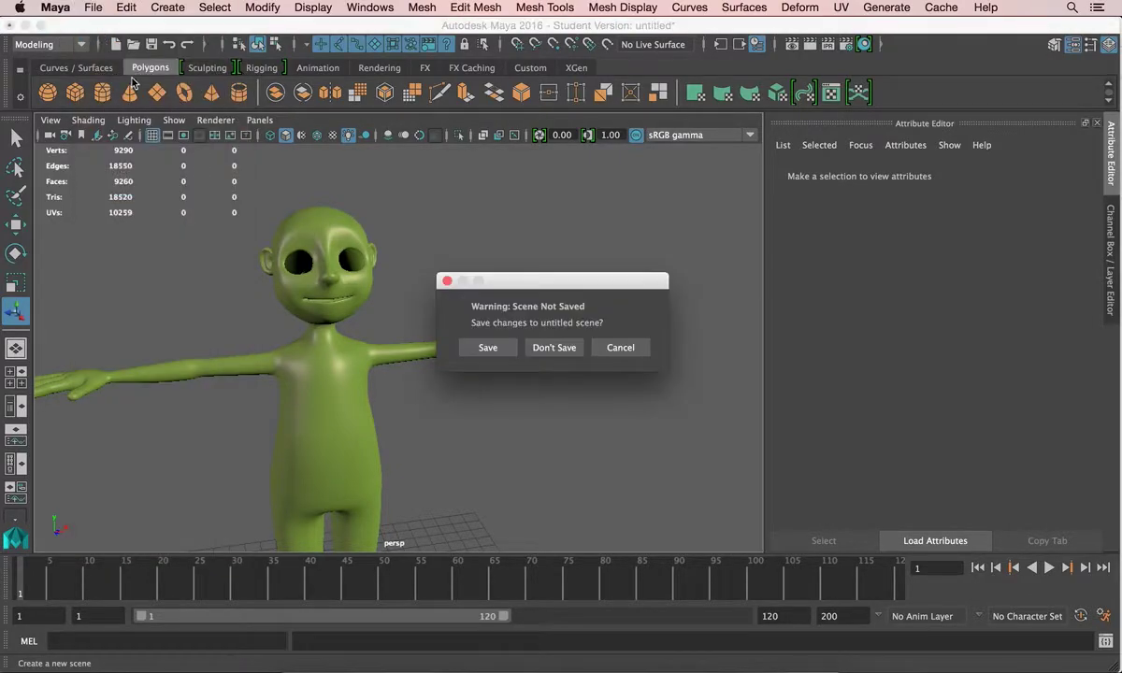
click(552, 349)
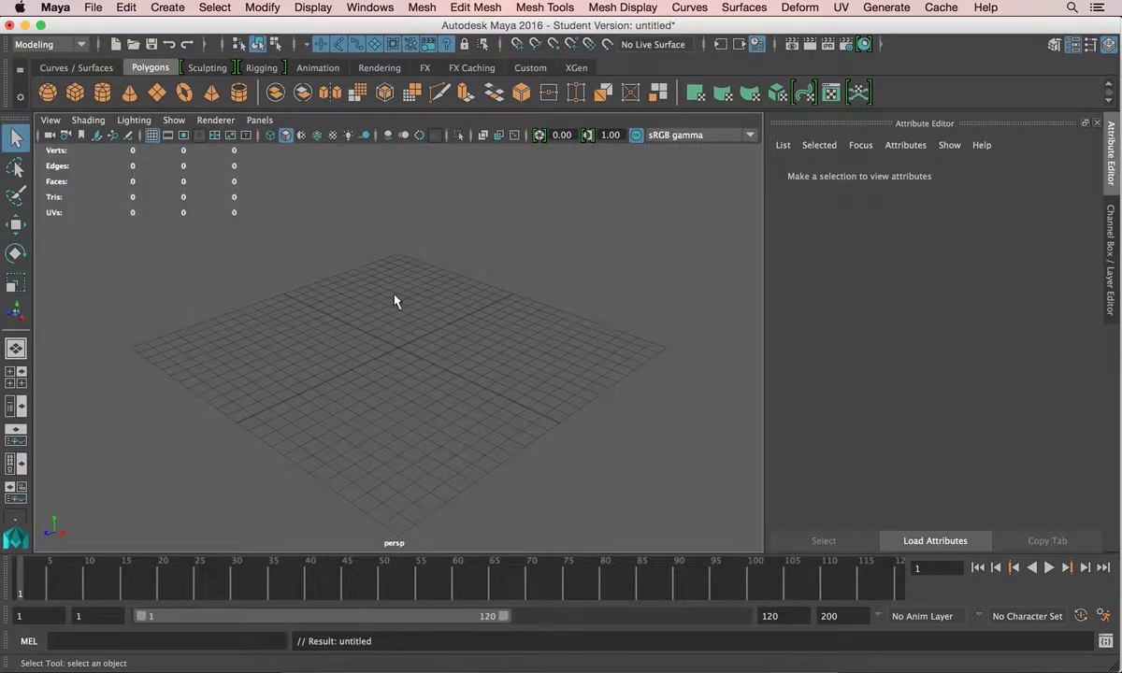
Import the character file ringo.mb from the Desktop folder into the empty scene
alt+drag(444, 331, 425, 333)
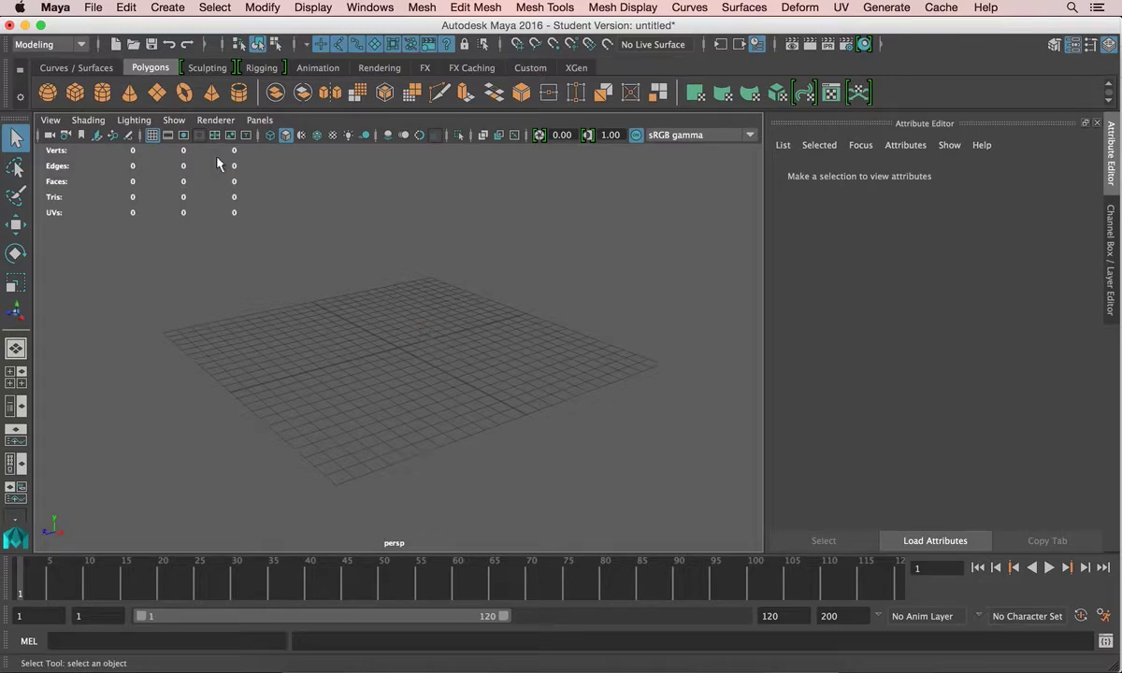
click(93, 8)
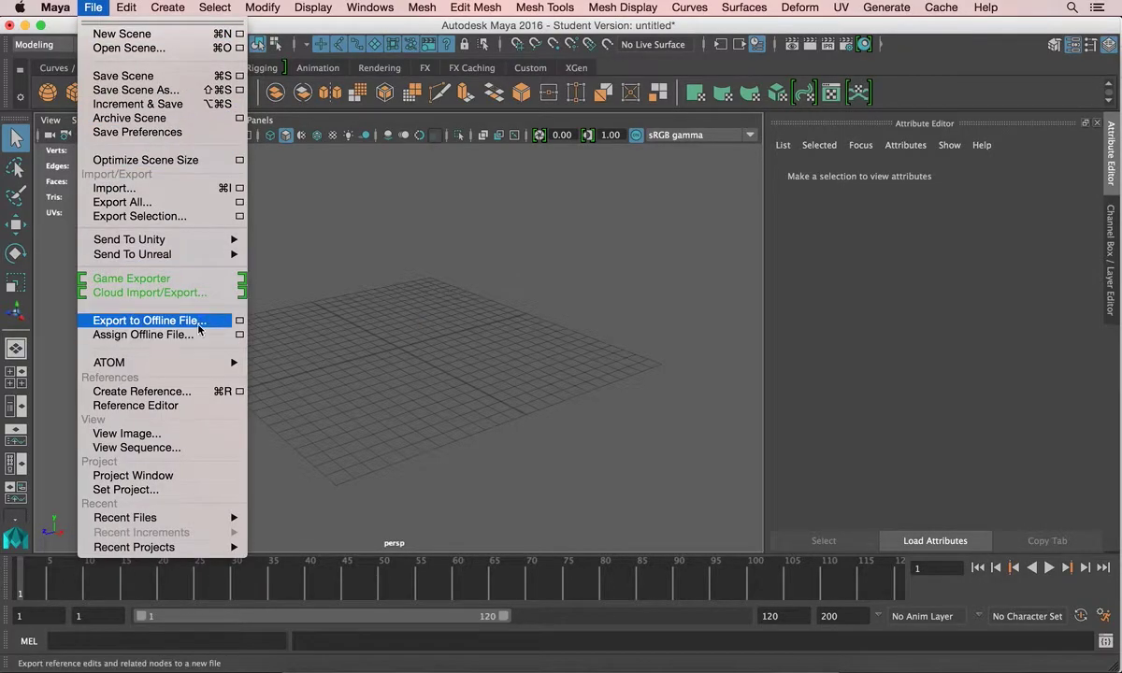
click(173, 190)
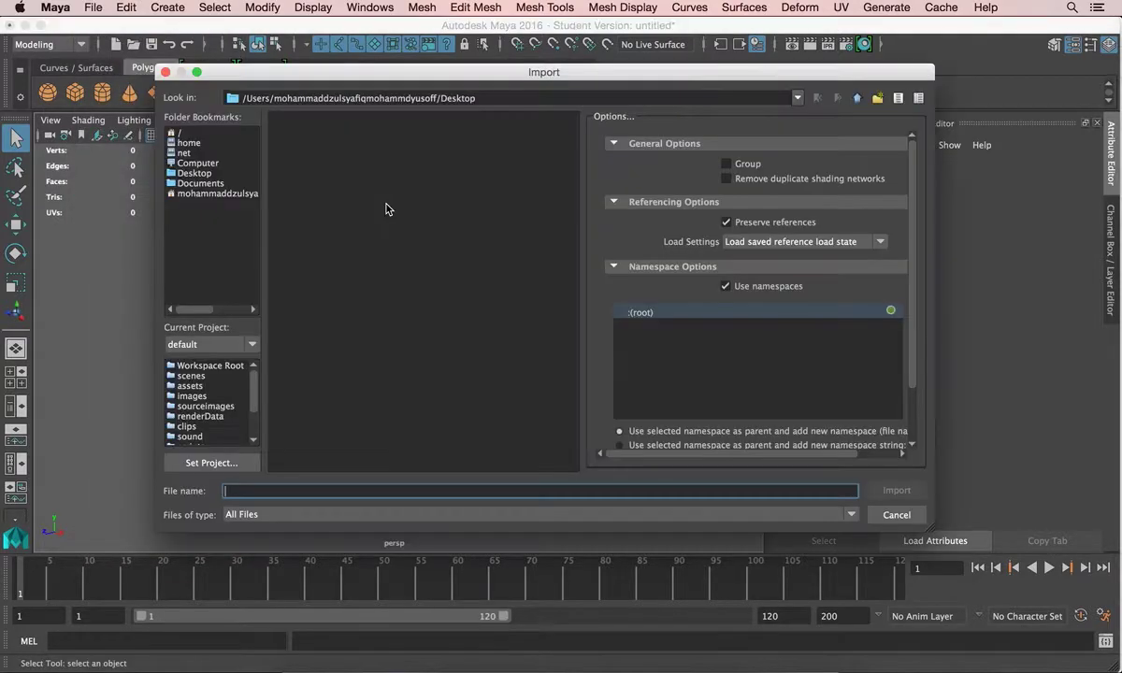
click(384, 468)
drag(355, 469, 451, 469)
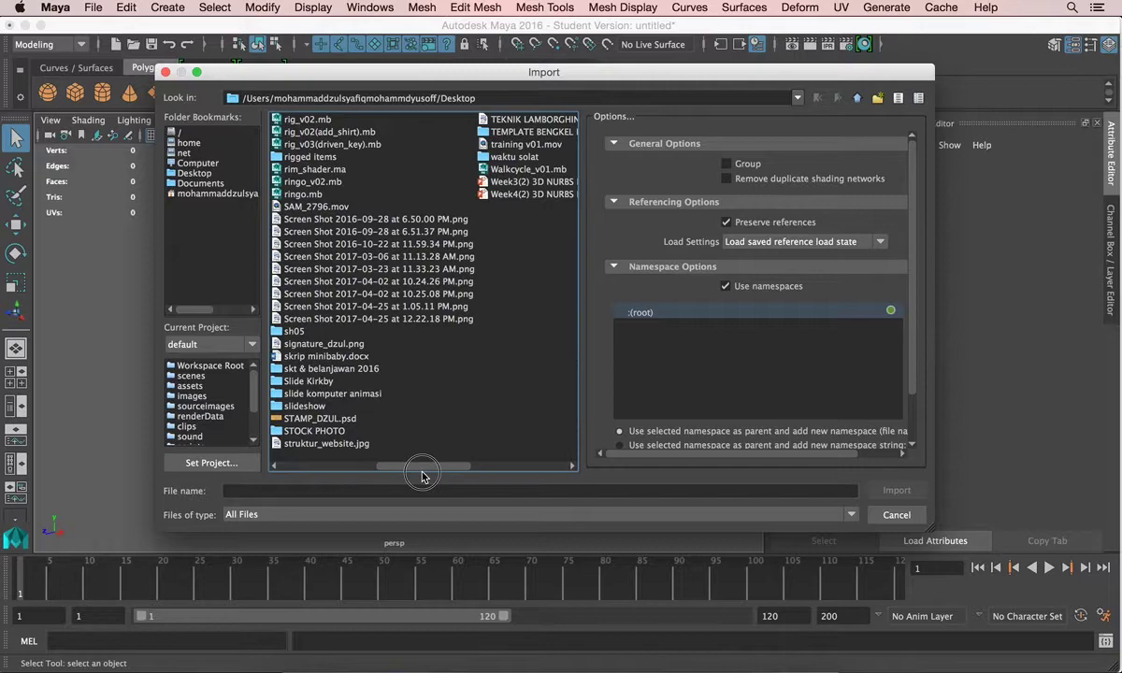
click(318, 194)
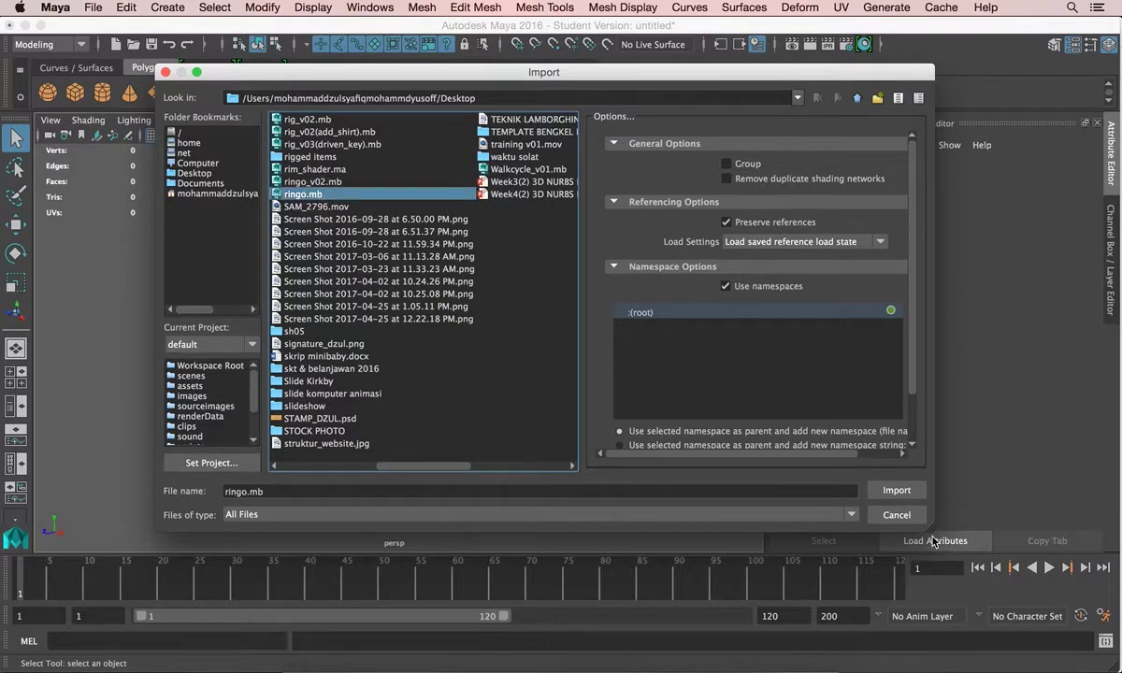
click(895, 491)
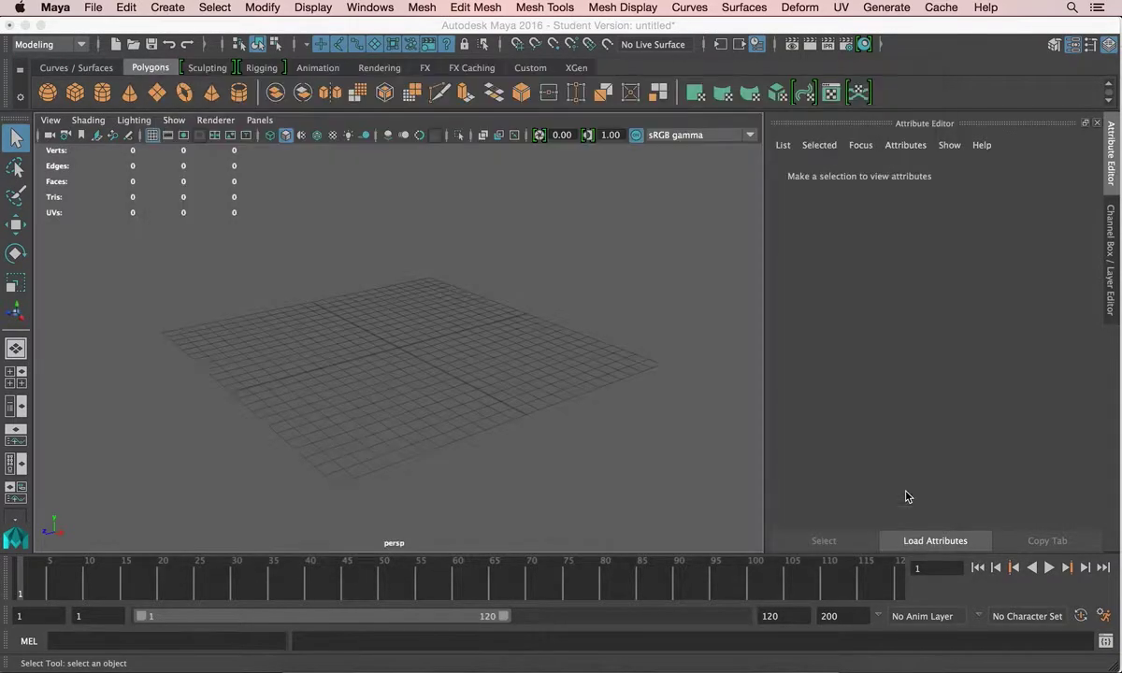
Create a polygon plane beneath the character's feet and scale it uniformly to about 36.894 as a floor
alt+drag(571, 310, 446, 368)
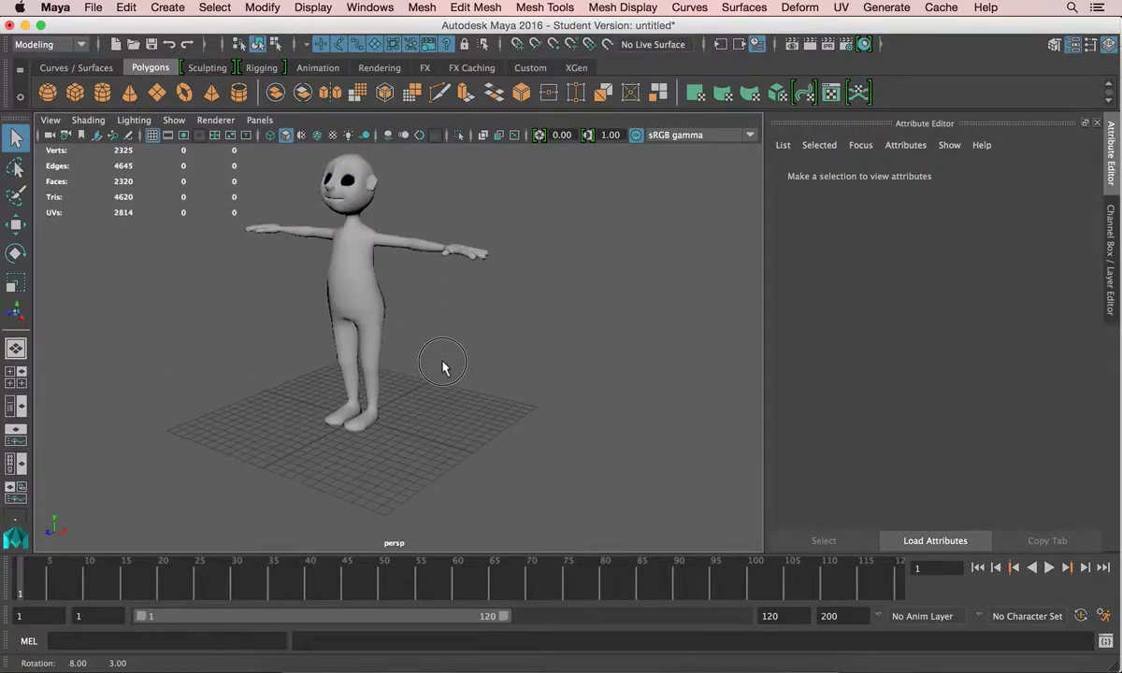
click(157, 97)
alt+drag(418, 438, 418, 335)
alt+right_drag(371, 280, 628, 419)
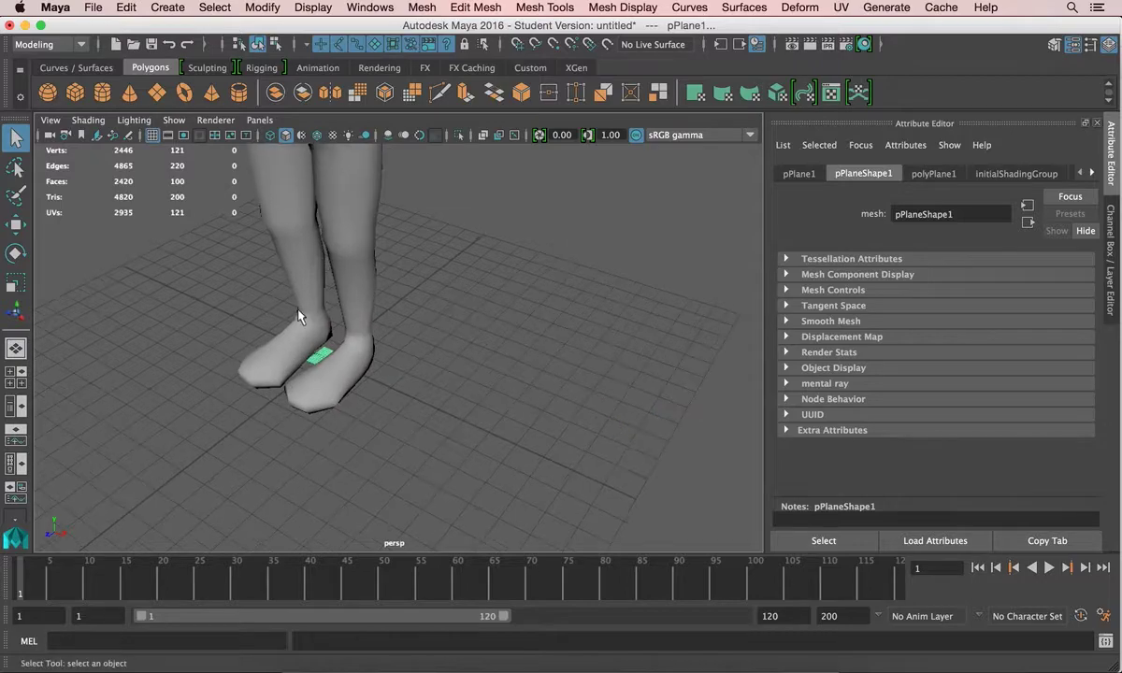
alt+middle_drag(299, 314, 343, 349)
key(r)
drag(370, 393, 489, 399)
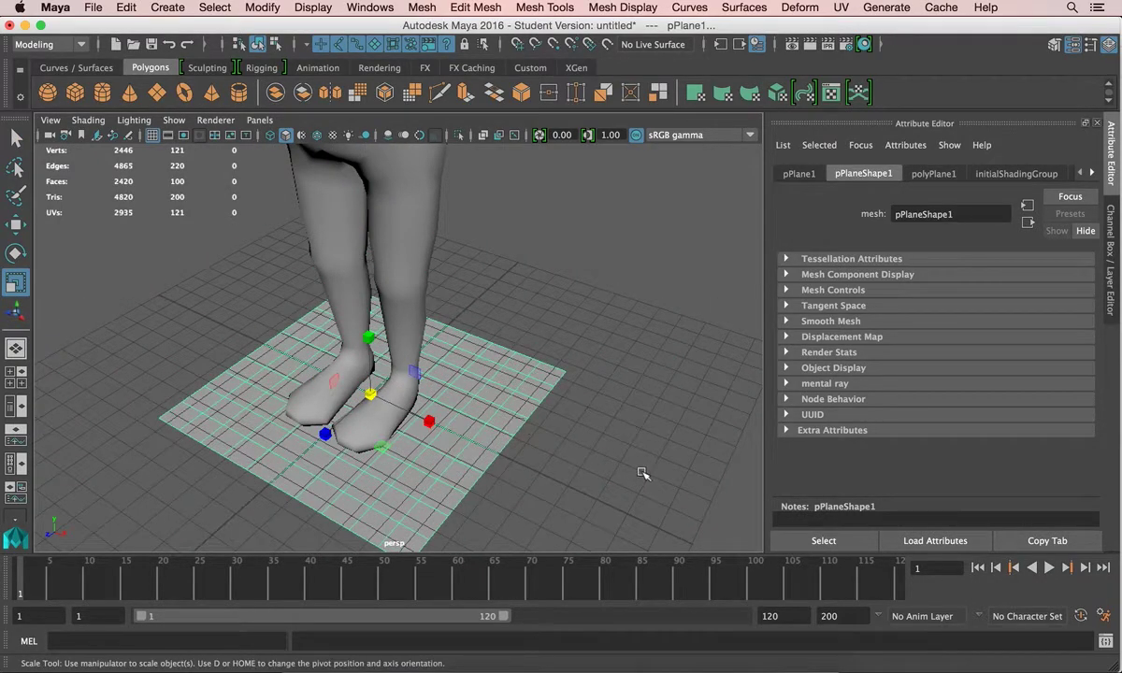
drag(372, 395, 626, 498)
alt+drag(589, 463, 434, 393)
drag(372, 329, 505, 321)
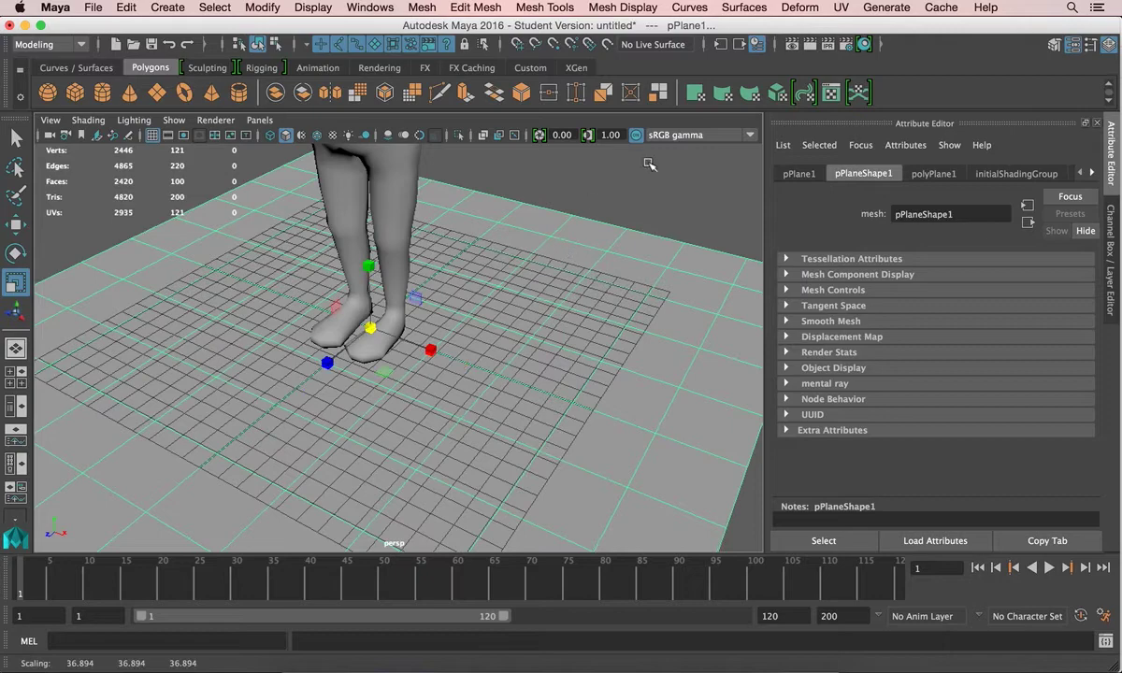
click(598, 159)
alt+drag(482, 263, 535, 302)
alt+middle_drag(536, 302, 481, 326)
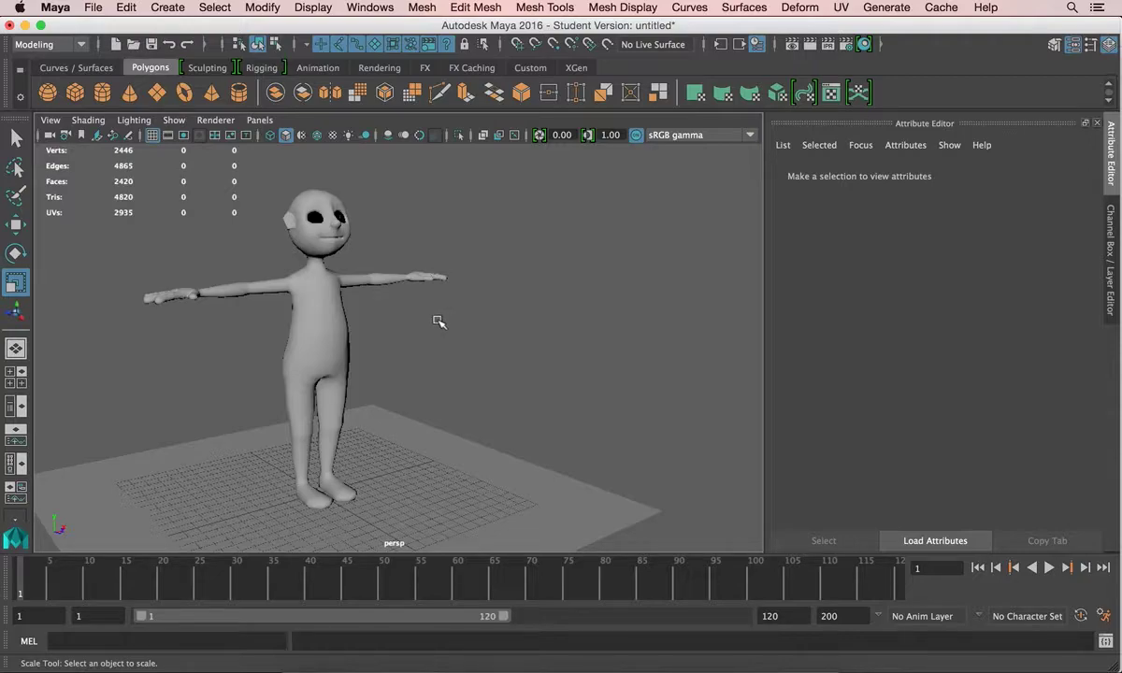
alt+middle_drag(408, 316, 475, 288)
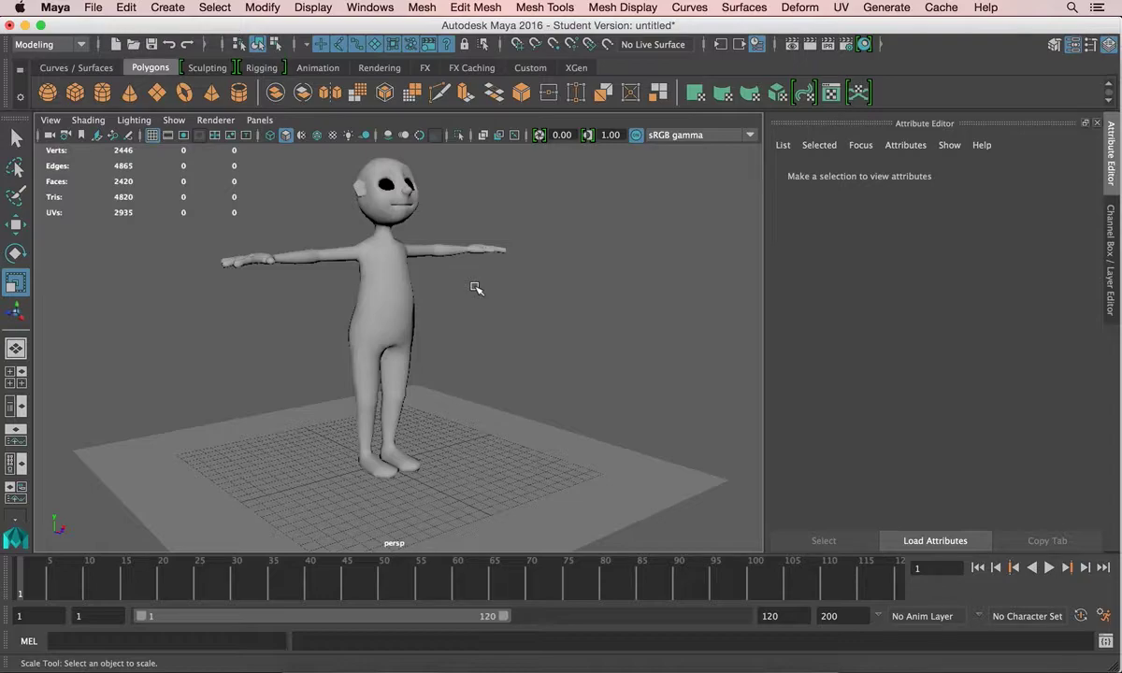
alt+drag(550, 310, 414, 309)
alt+middle_drag(426, 291, 470, 321)
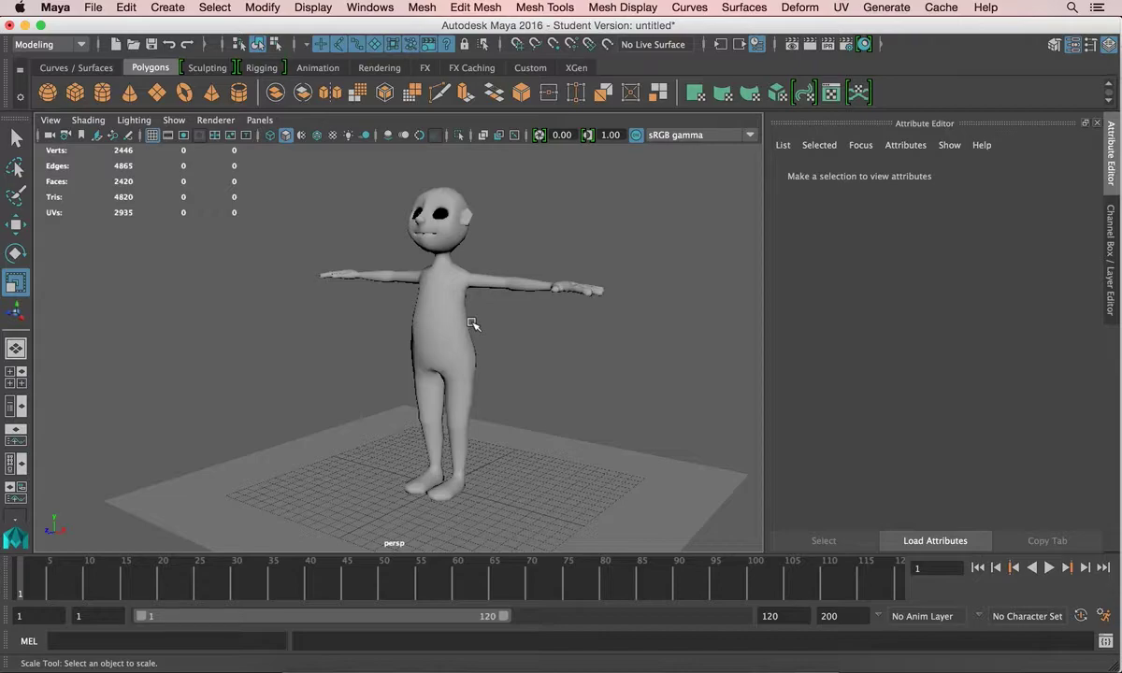
alt+drag(528, 273, 588, 270)
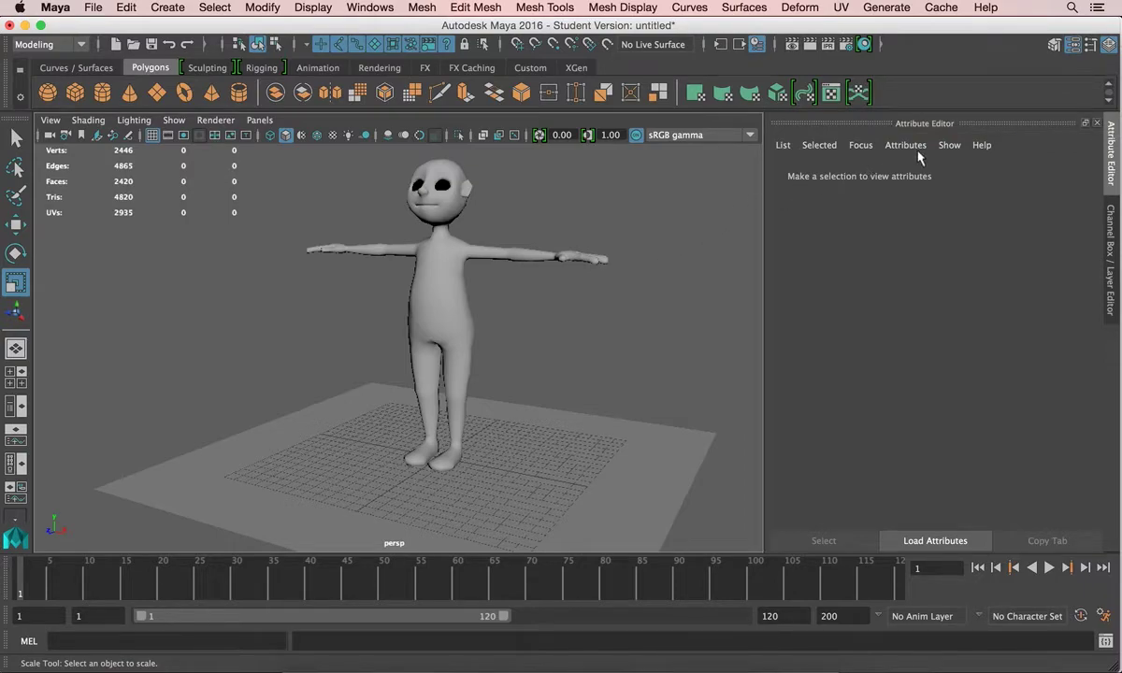
Create a render layer from the selected character and floor plane
click(1109, 45)
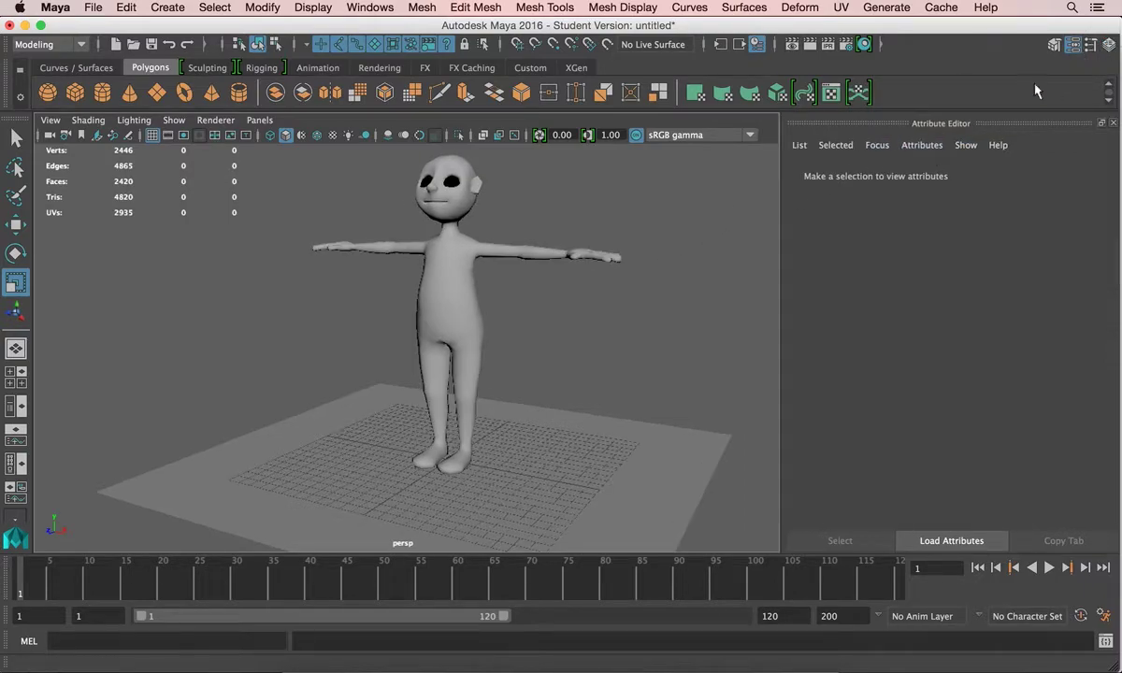
click(1109, 45)
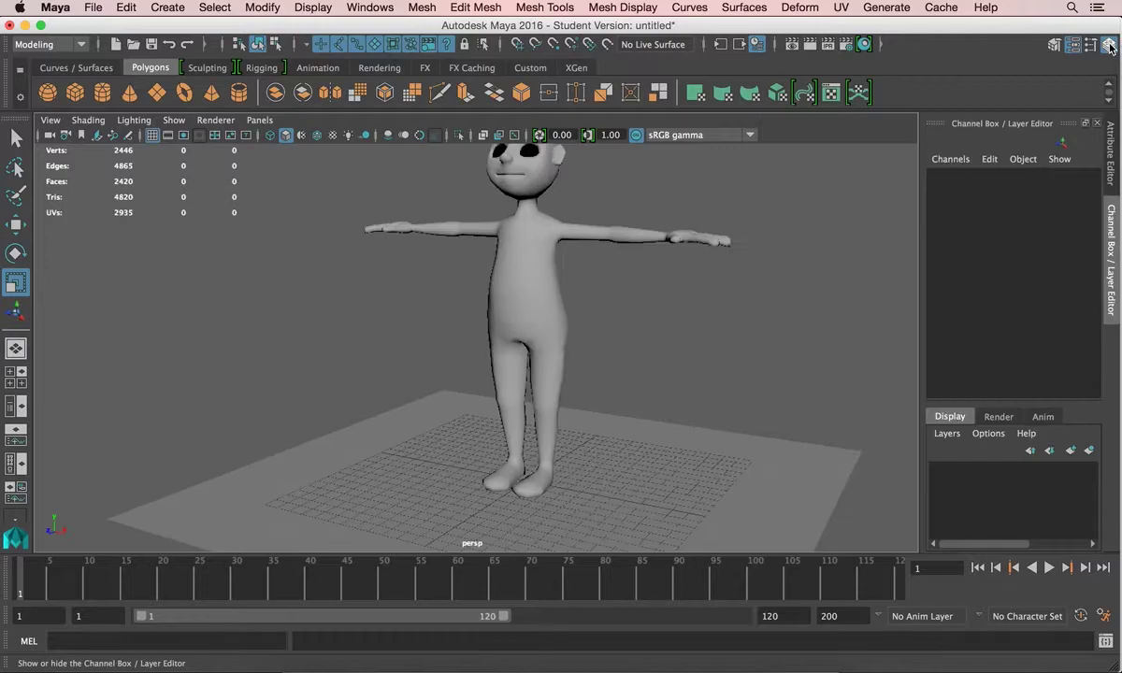
click(998, 417)
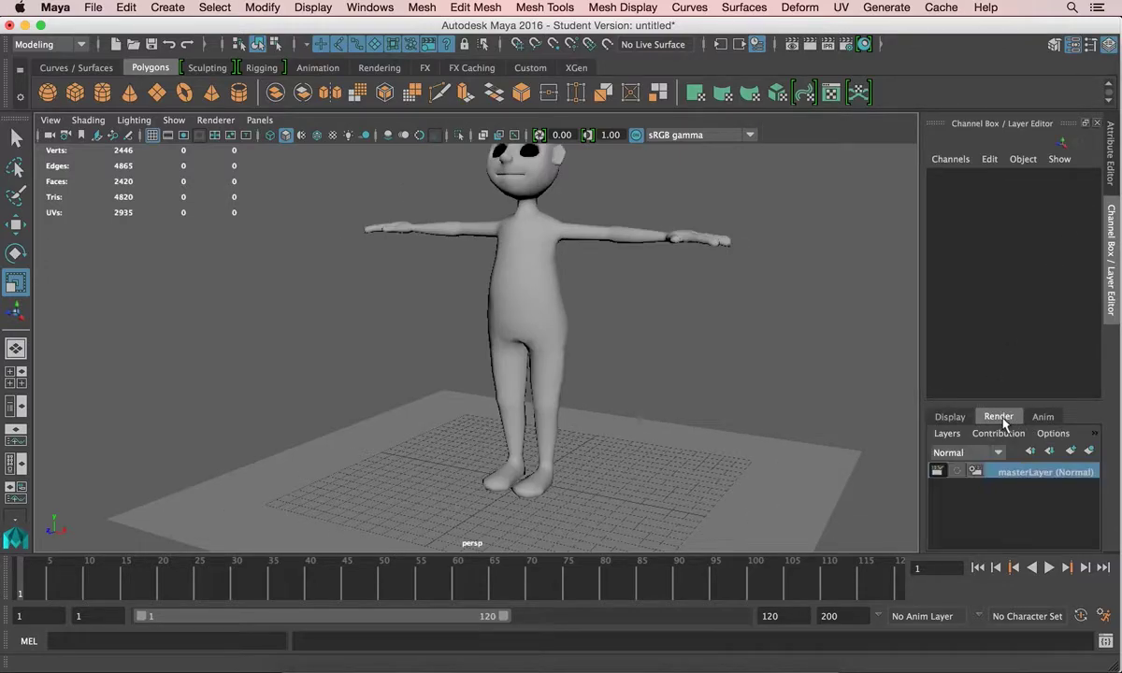
alt+drag(626, 383, 662, 409)
alt+right_drag(661, 409, 582, 372)
alt+middle_drag(582, 369, 582, 356)
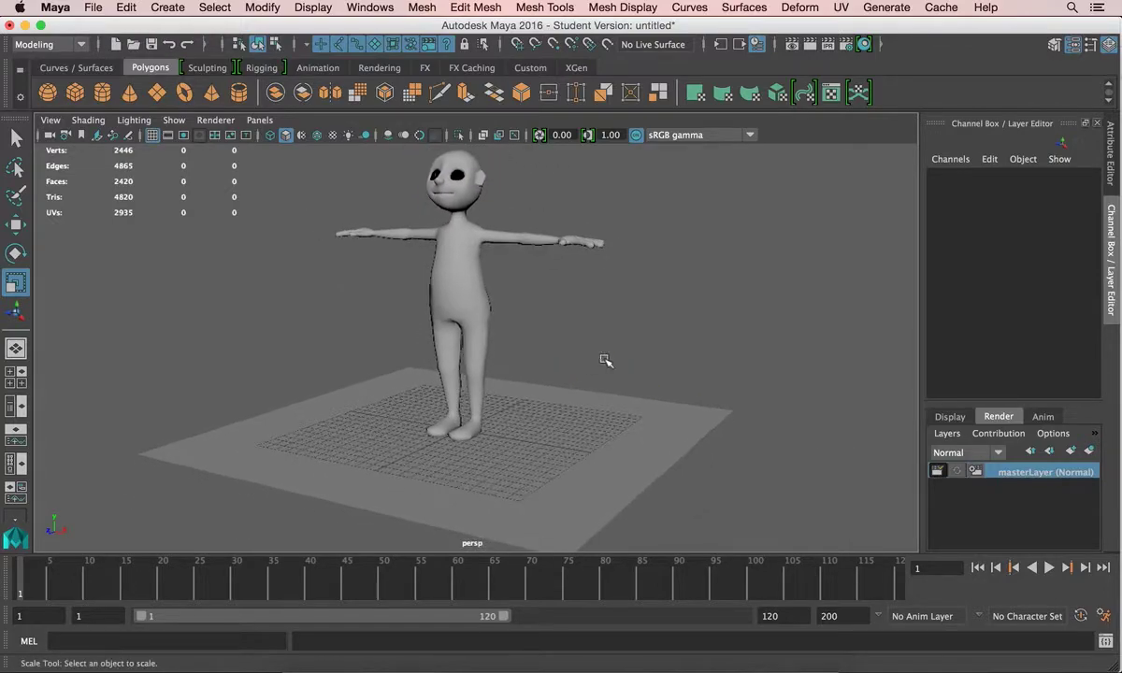
drag(323, 193, 729, 529)
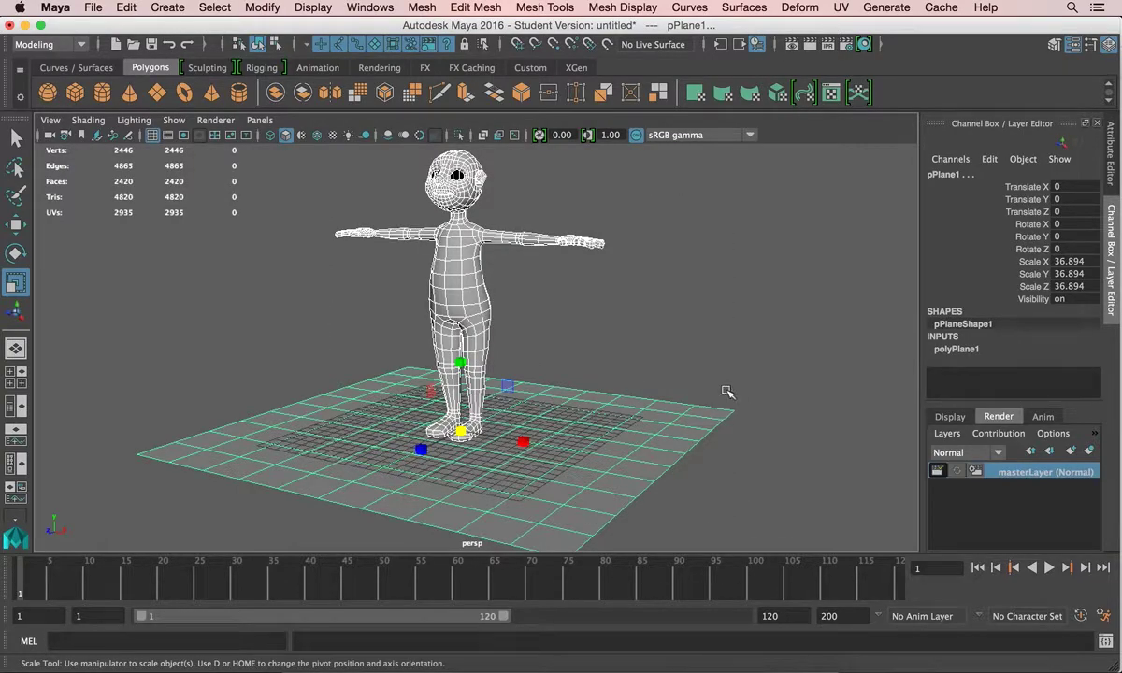
click(947, 434)
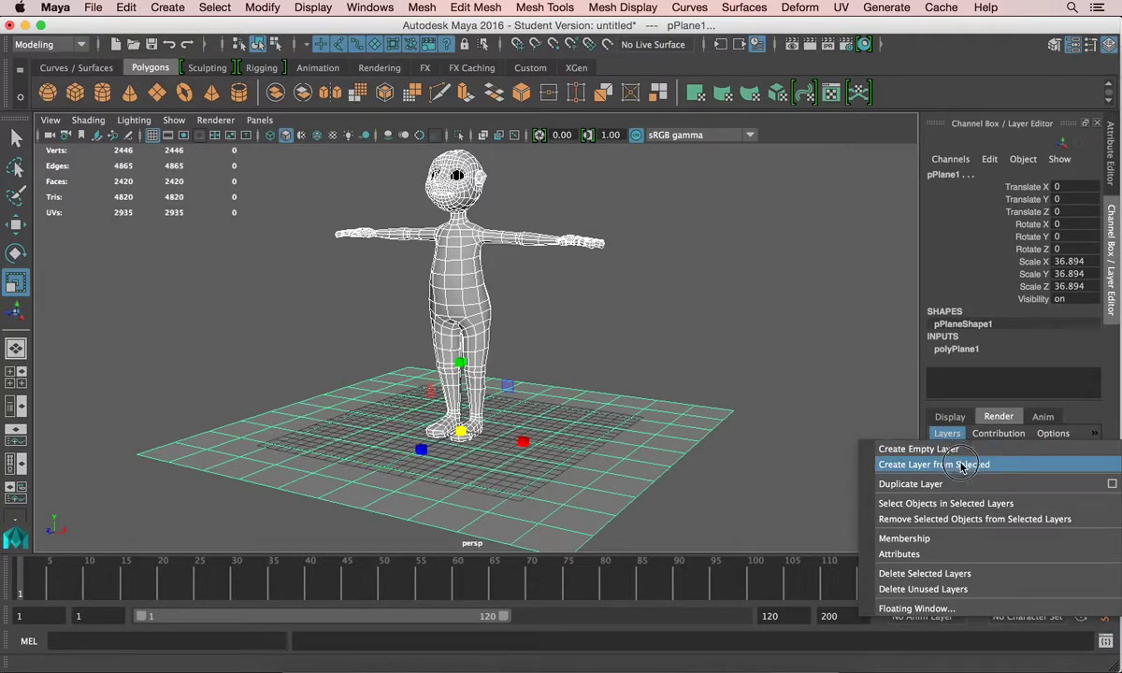
click(957, 465)
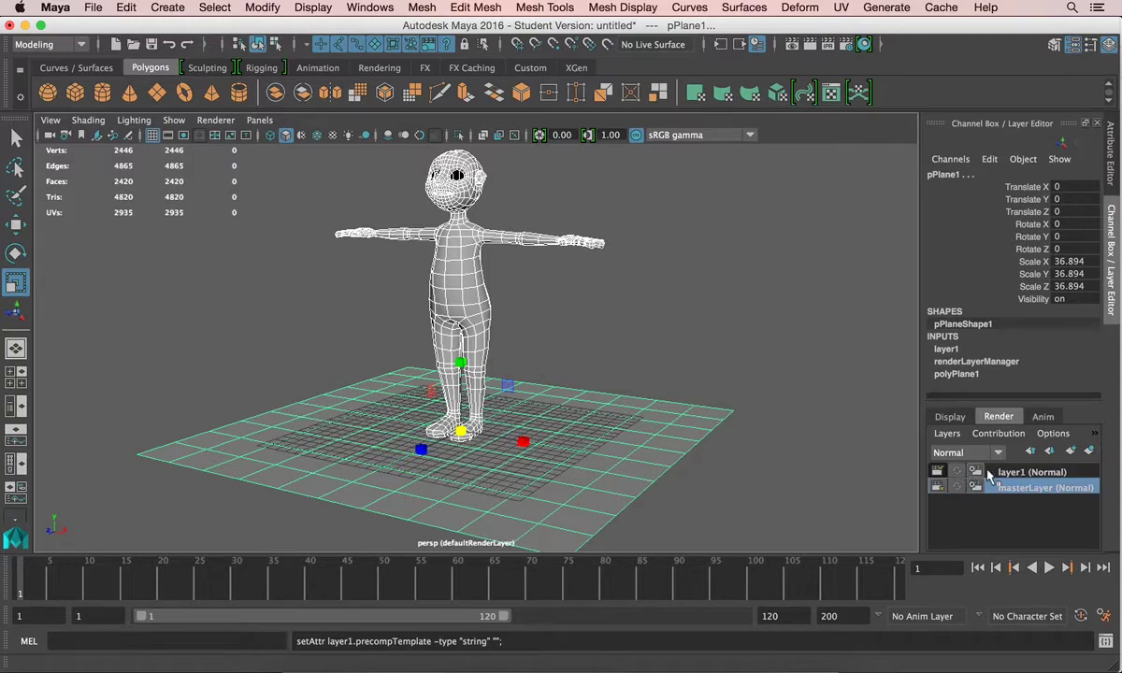
Make the new render layer active and rename it occlusion
click(965, 473)
double_click(1023, 474)
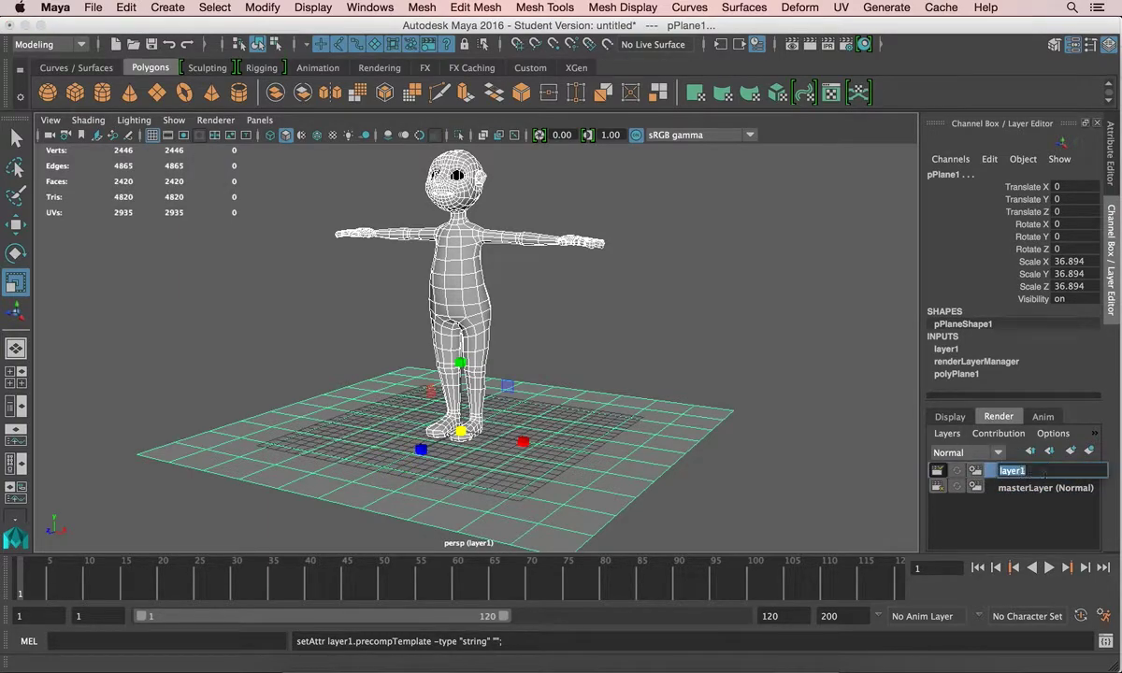
text(occlusion)
key(Return)
Open the attributes of the occlusion render layer and apply the Occlusion preset to it
right_click(1045, 477)
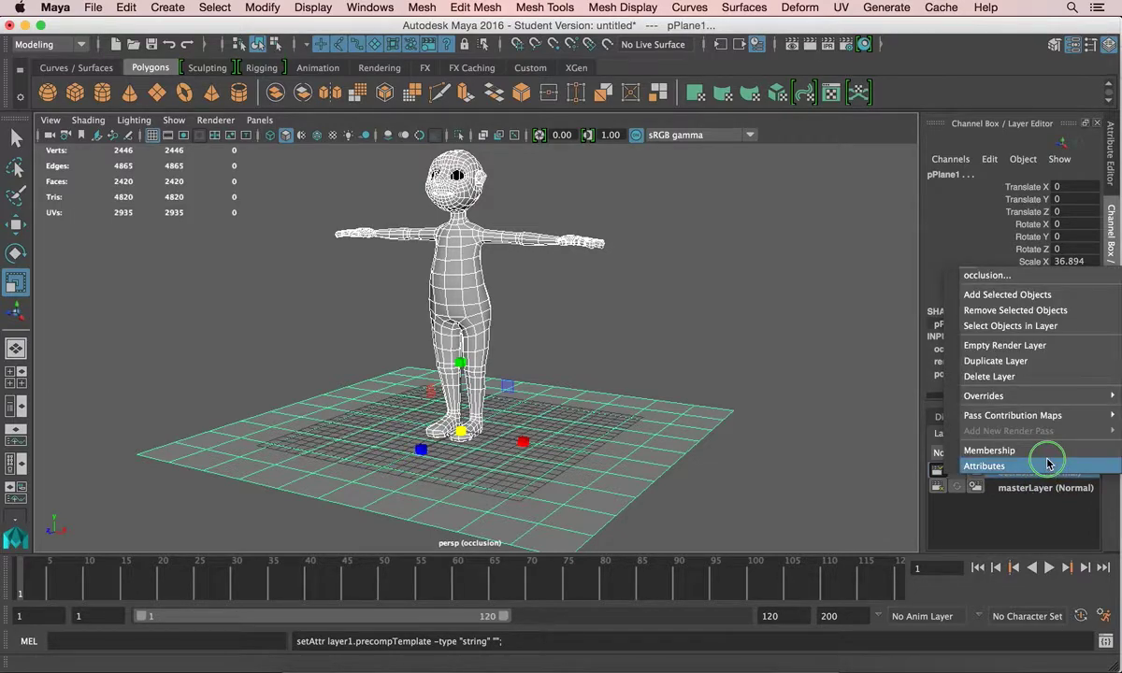
click(1047, 465)
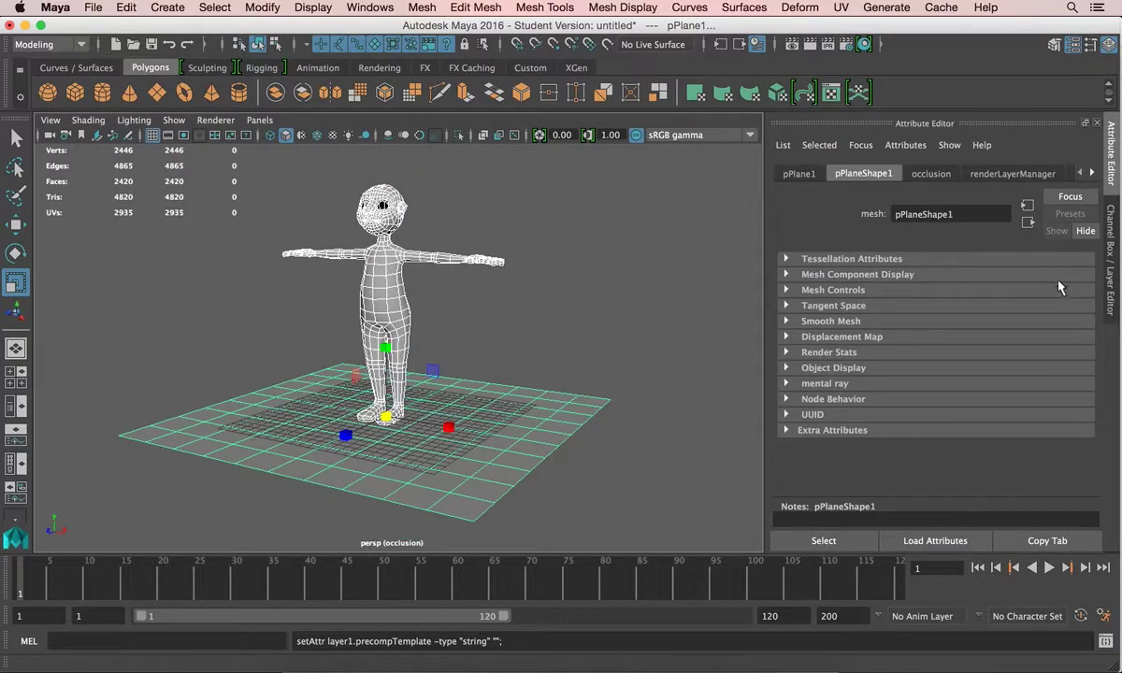
click(1014, 175)
click(929, 174)
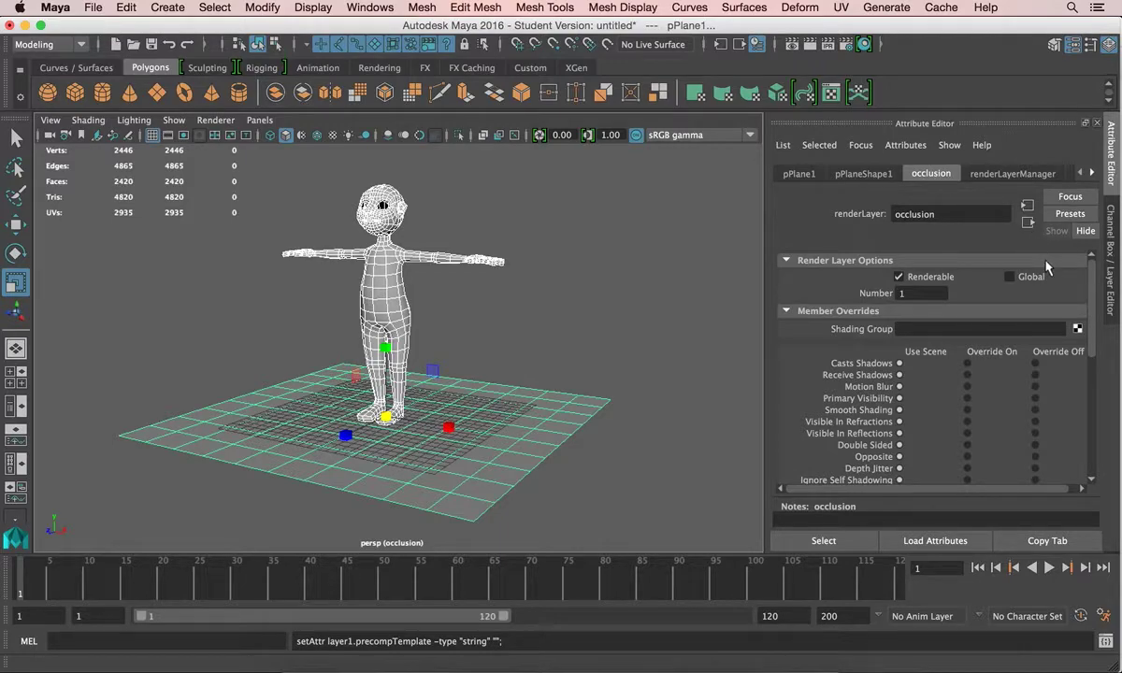
click(1069, 215)
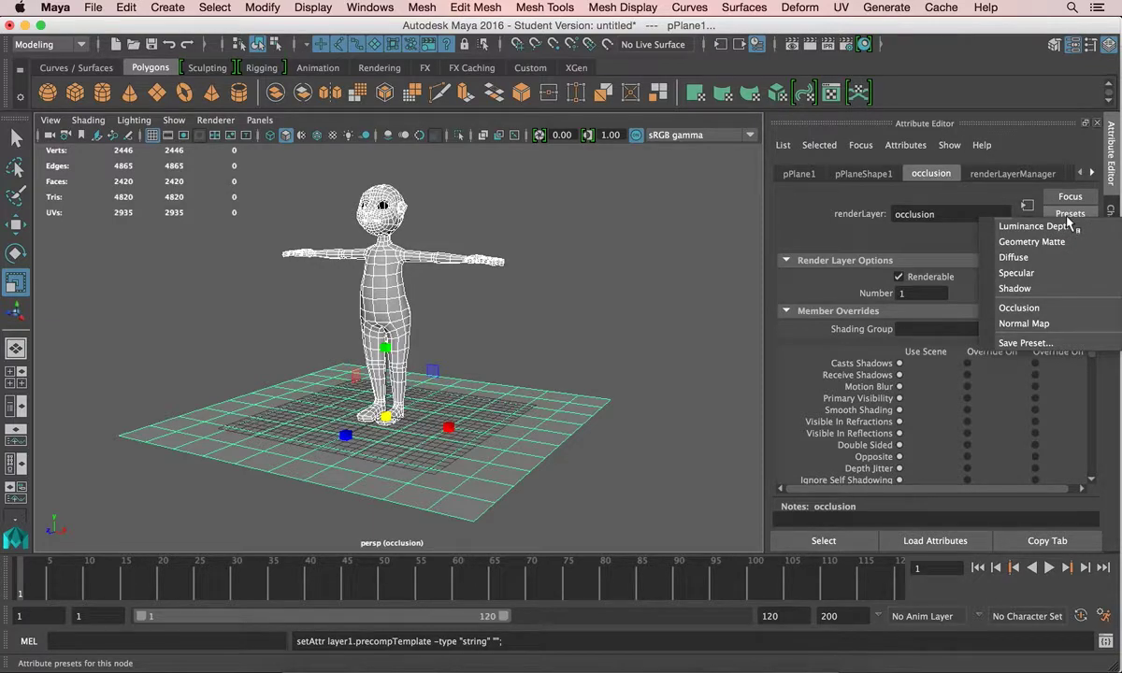
click(1018, 307)
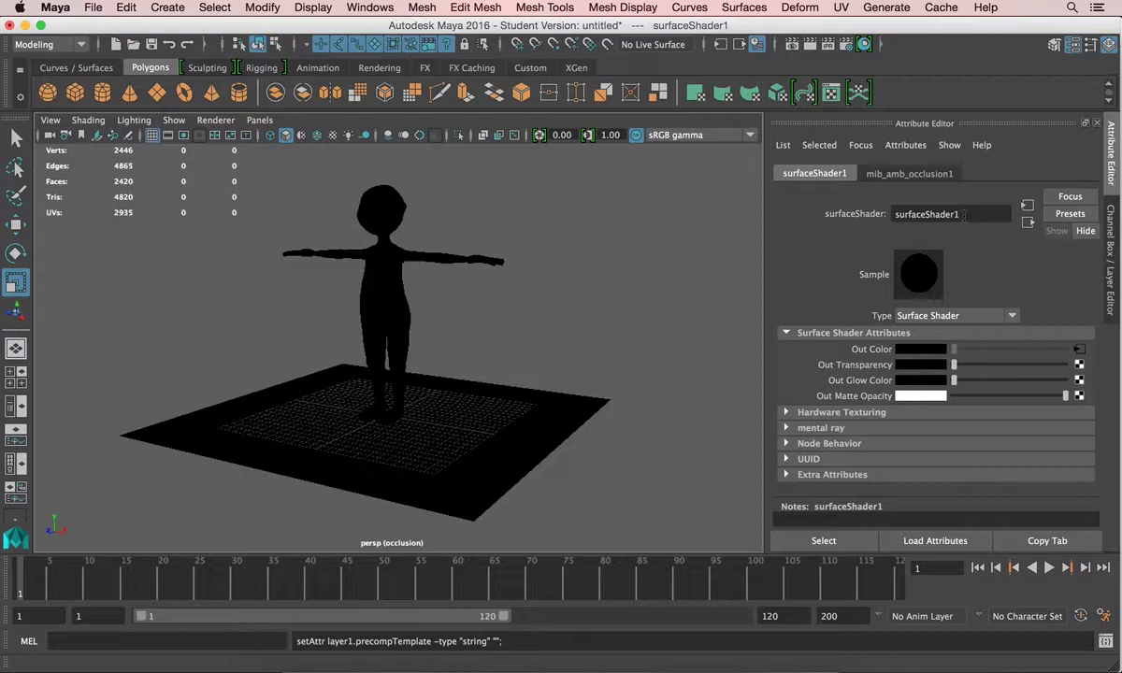
Check the renderer in the occlusion layer's render settings and render the current frame with mental ray
click(845, 44)
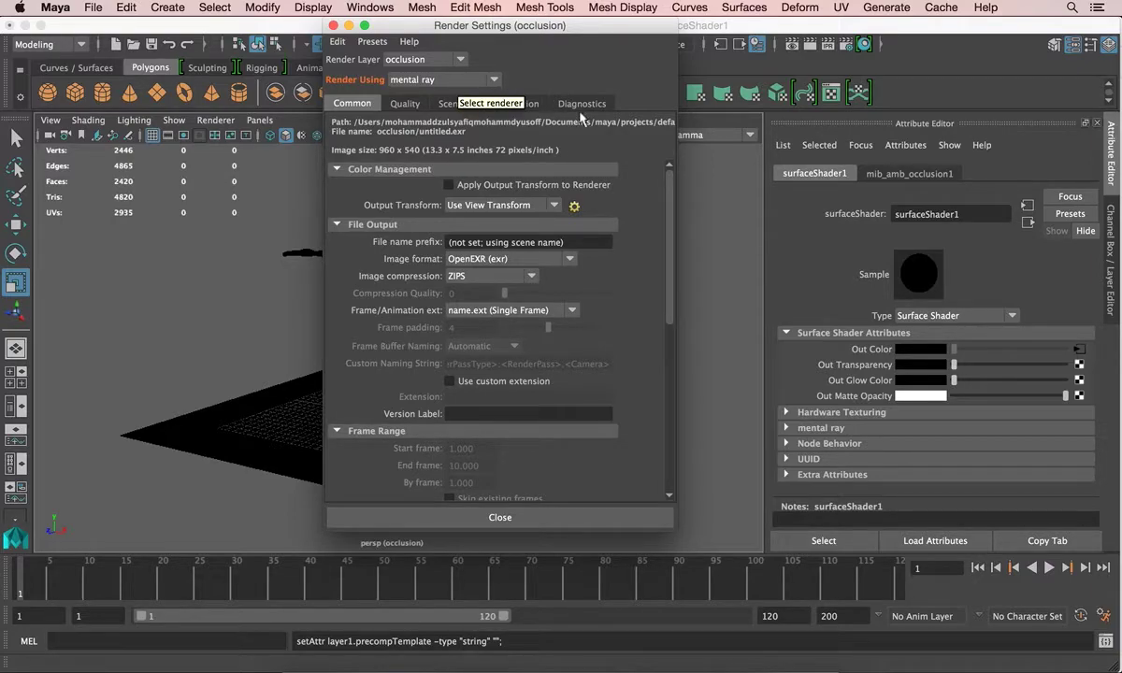
click(567, 517)
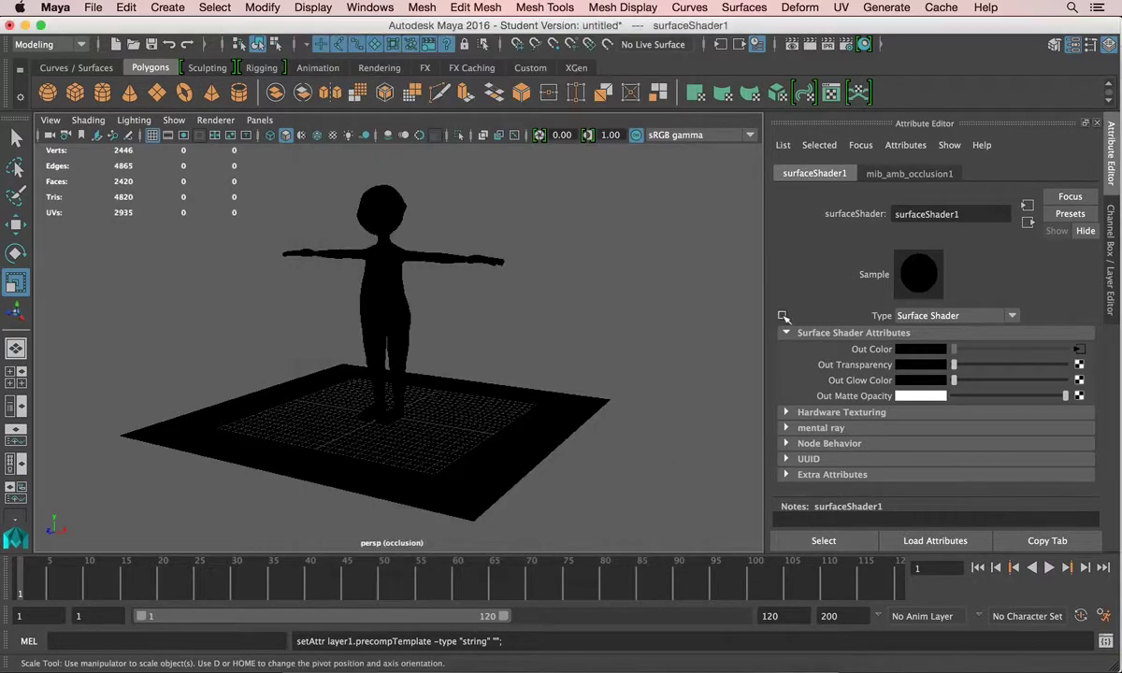
click(810, 48)
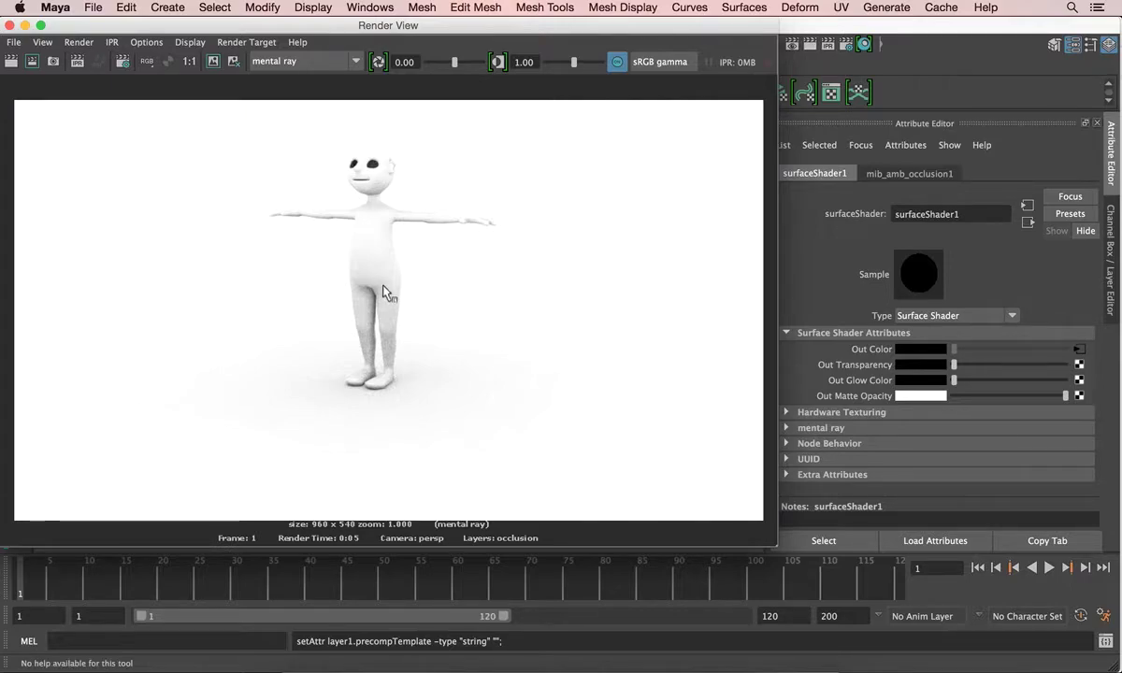
drag(413, 262, 468, 327)
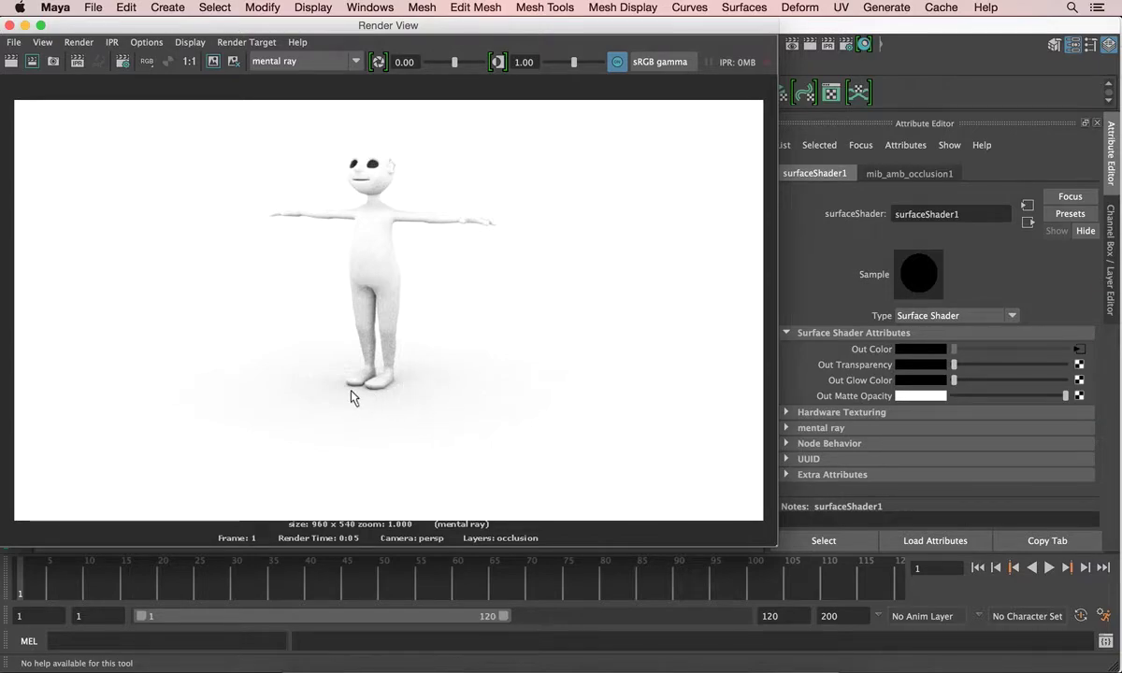
Move the render window aside to inspect the occlusion render and close it
drag(342, 31, 404, 49)
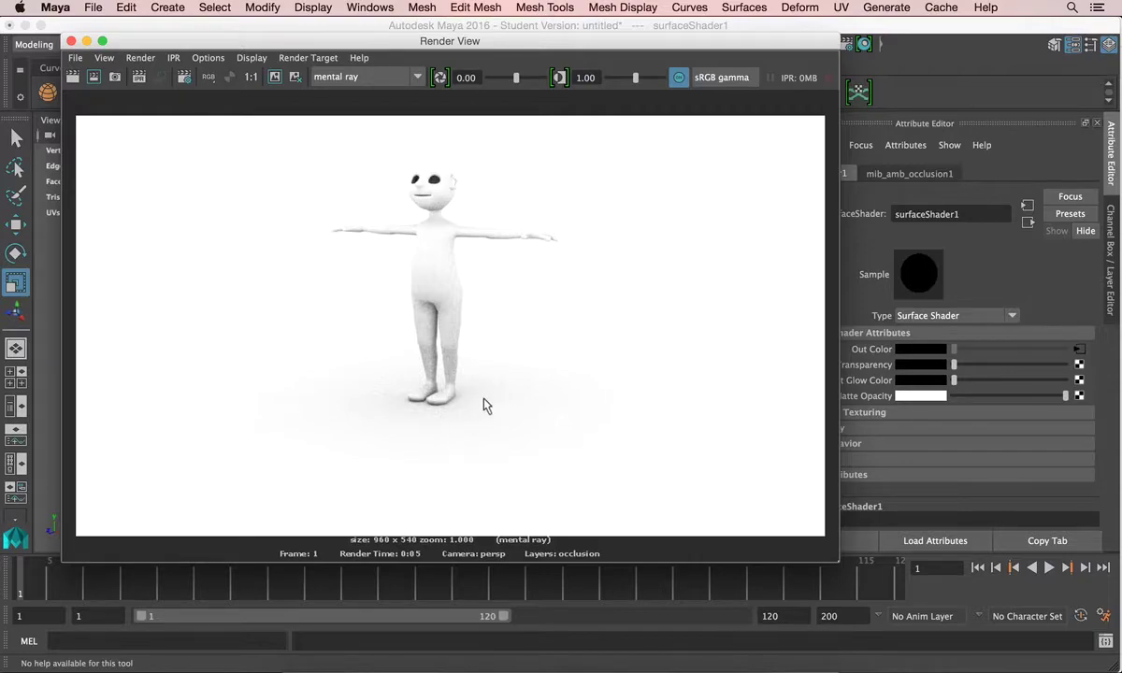
drag(651, 43, 635, 65)
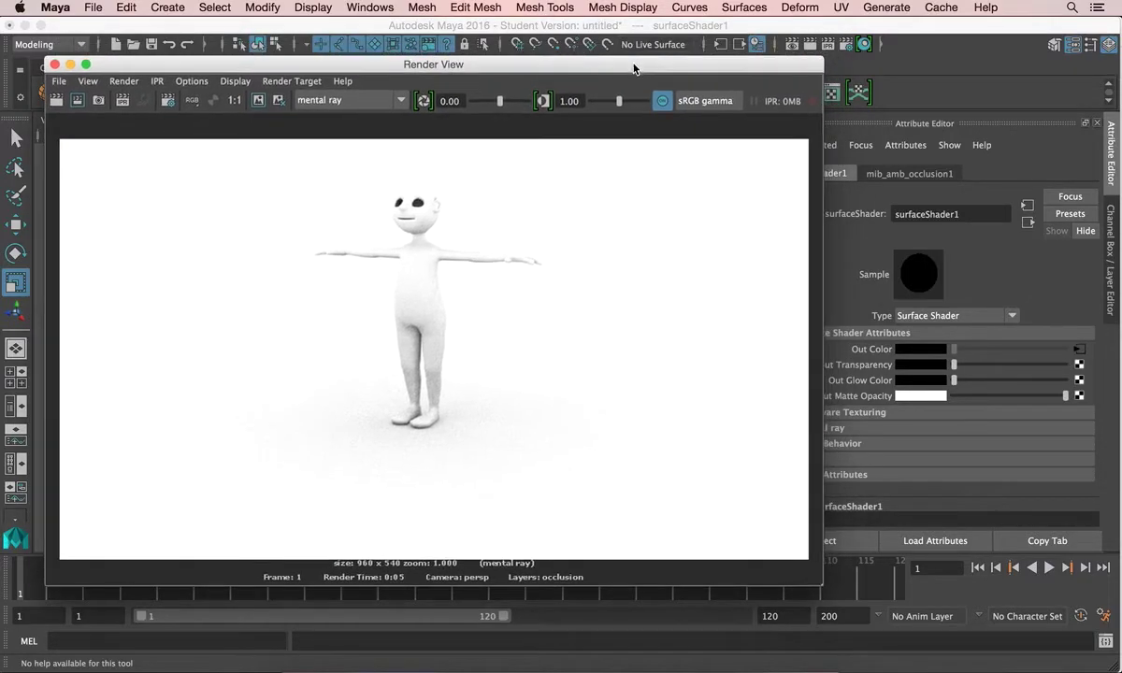
click(54, 65)
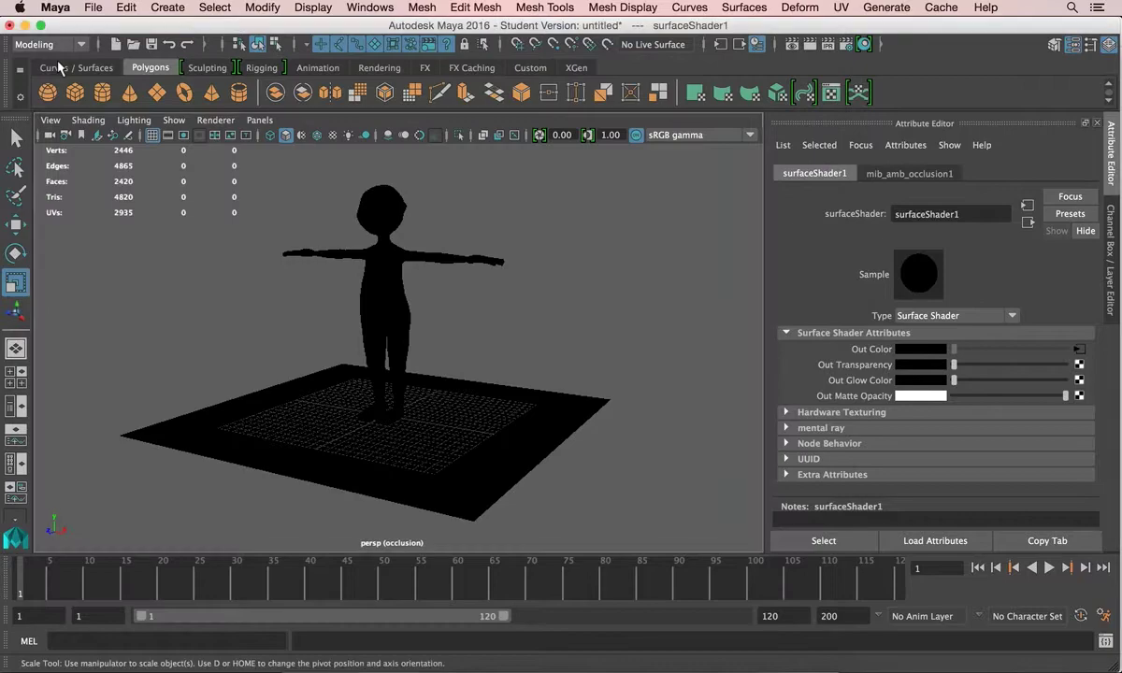
Open the mib_amb_occlusion1 node connected to the surface shader and set its samples to 256
click(900, 175)
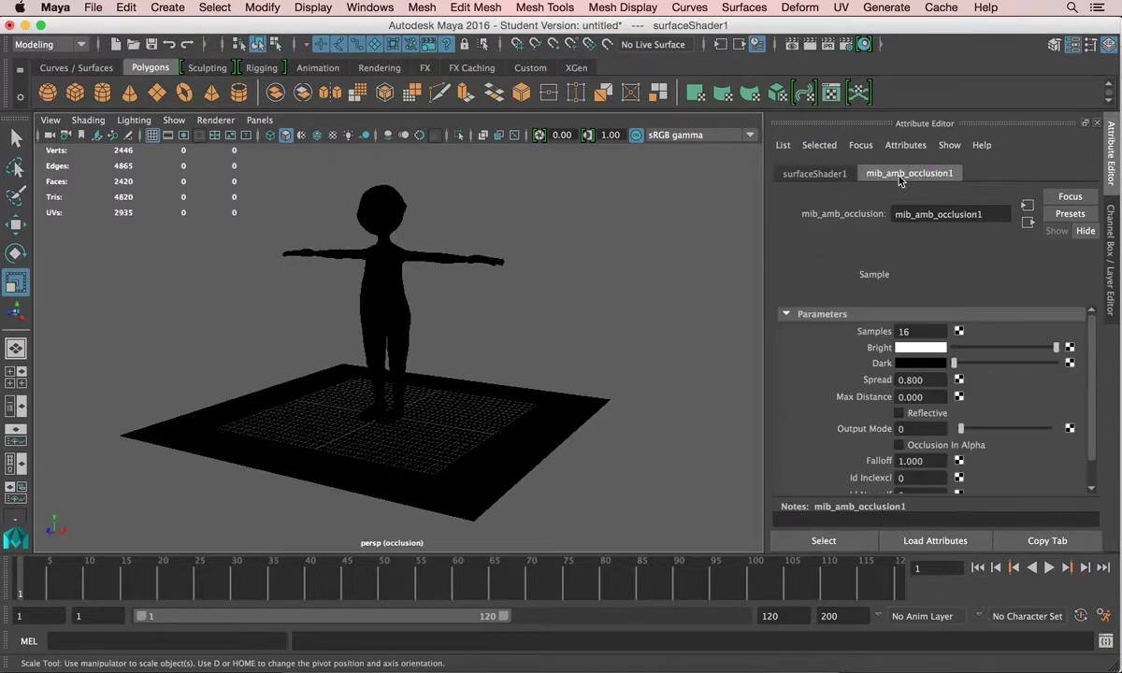
click(795, 175)
click(912, 177)
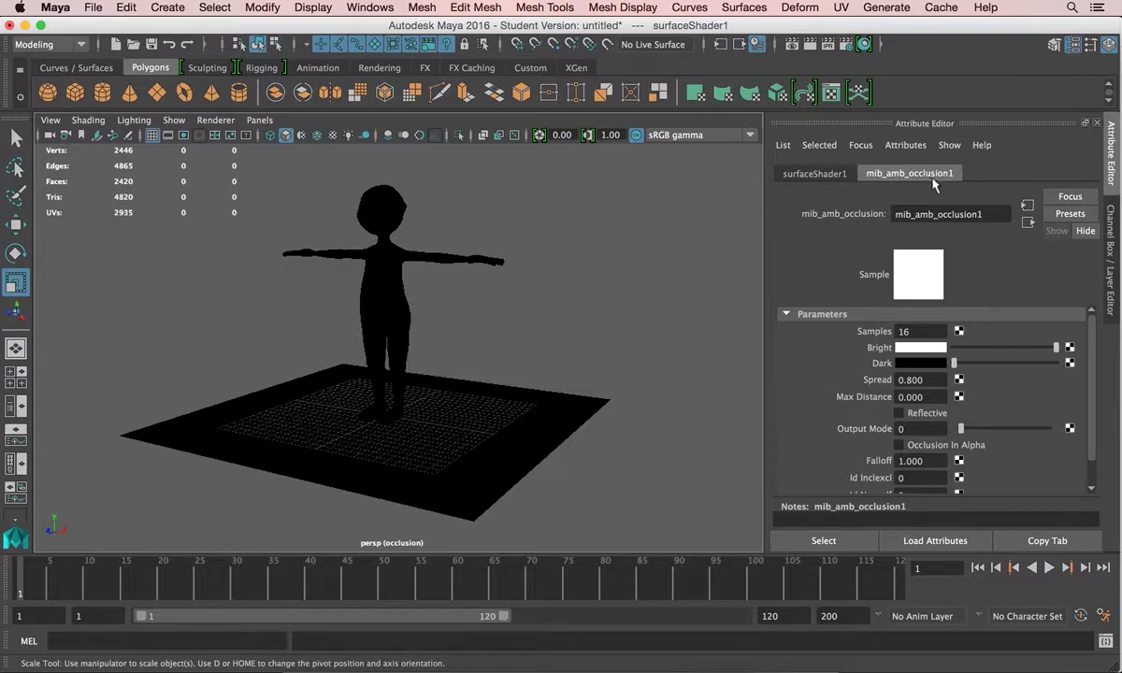
double_click(904, 332)
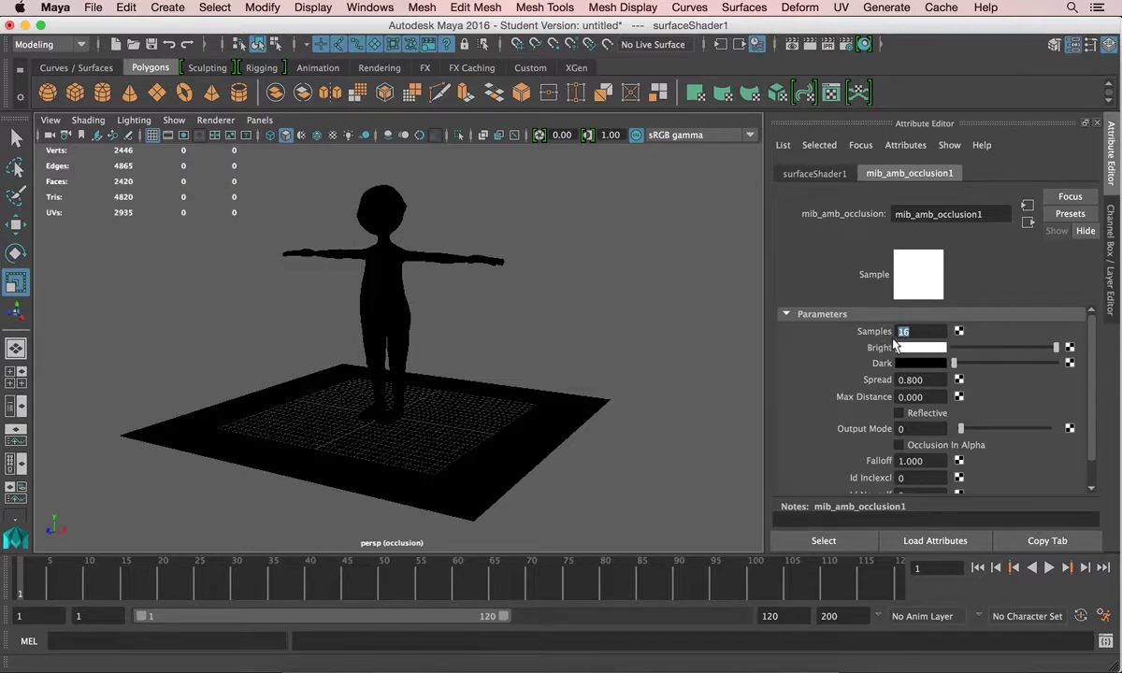
text(256)
key(Return)
Set the spread of the mib_amb_occlusion1 node to 1 and its max distance to 4
drag(927, 380, 883, 387)
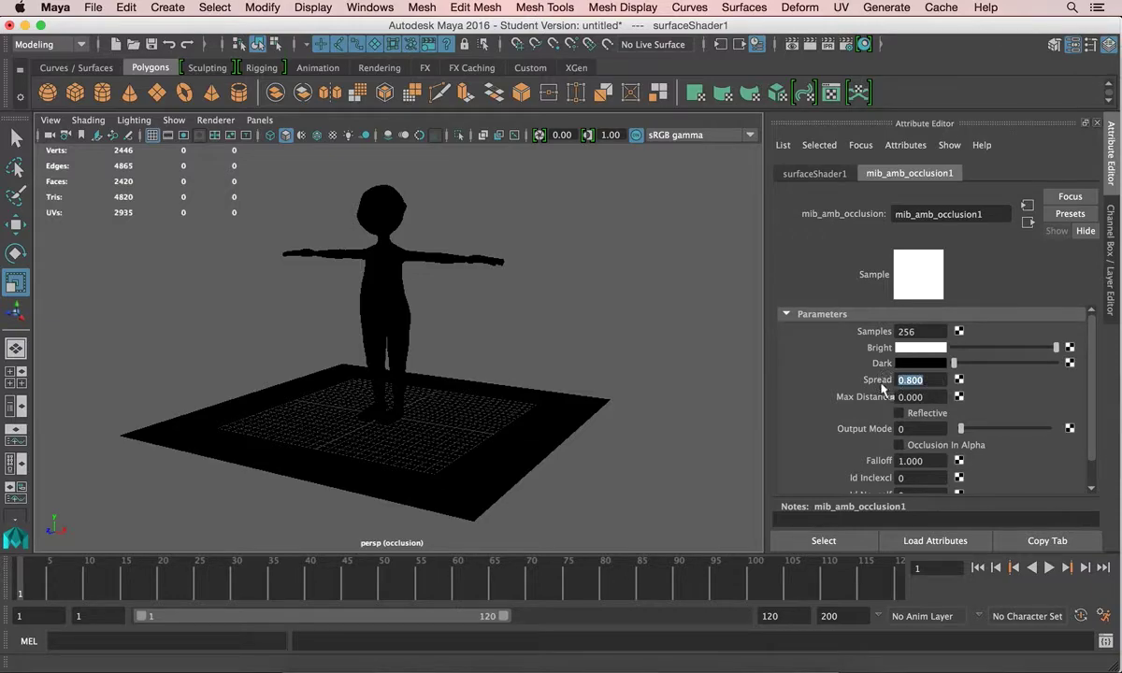
text(1)
key(Tab)
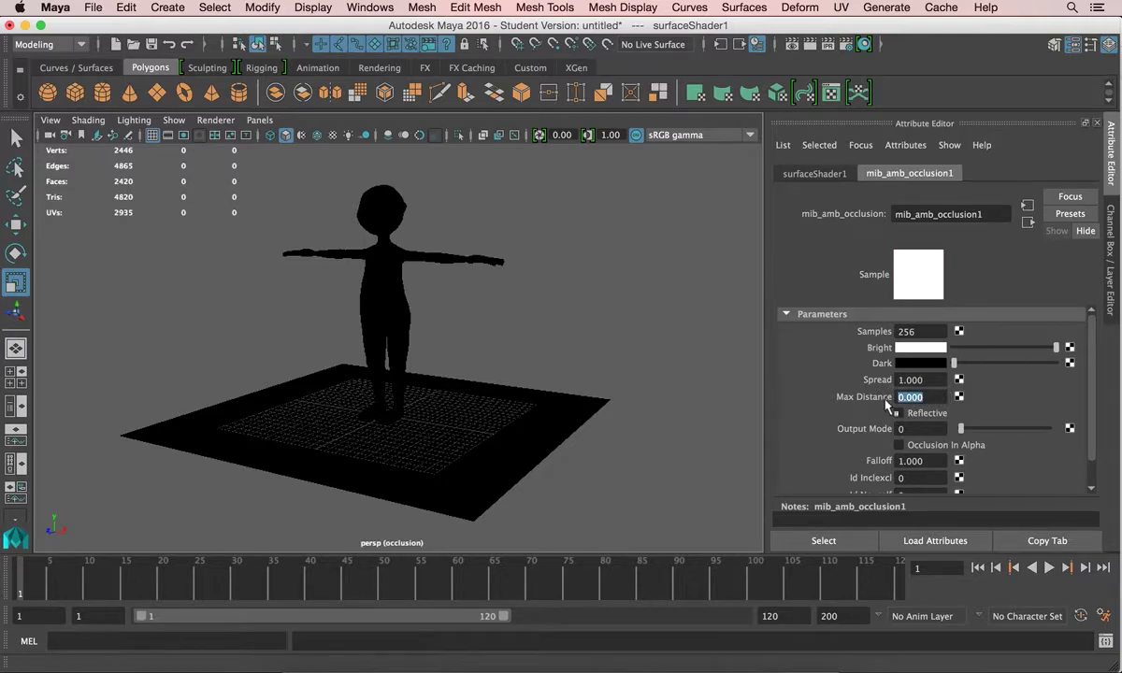
text(4)
key(Return)
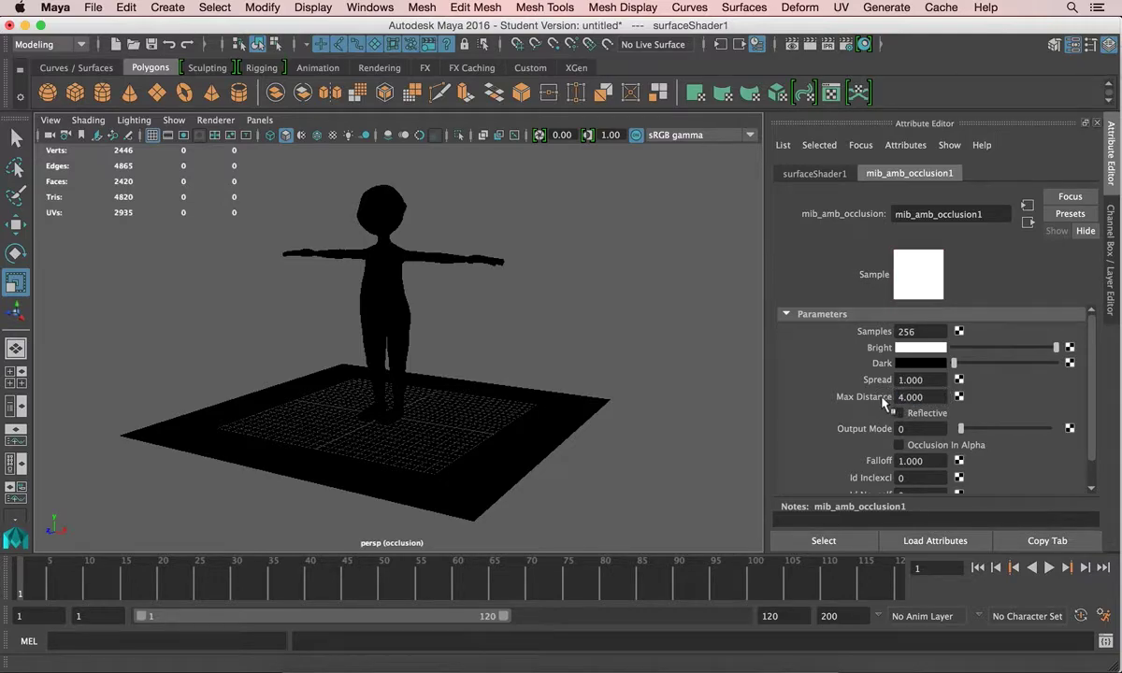
Render the current frame with the adjusted occlusion parameters, inspect the image and close the render window
click(814, 47)
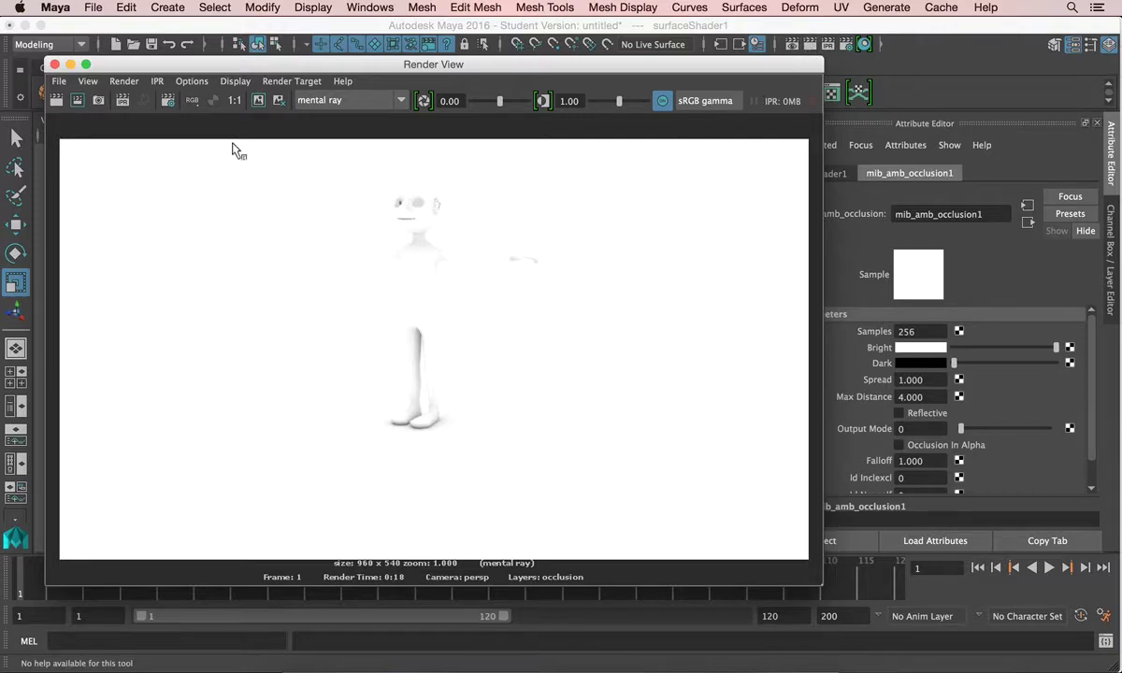
click(54, 65)
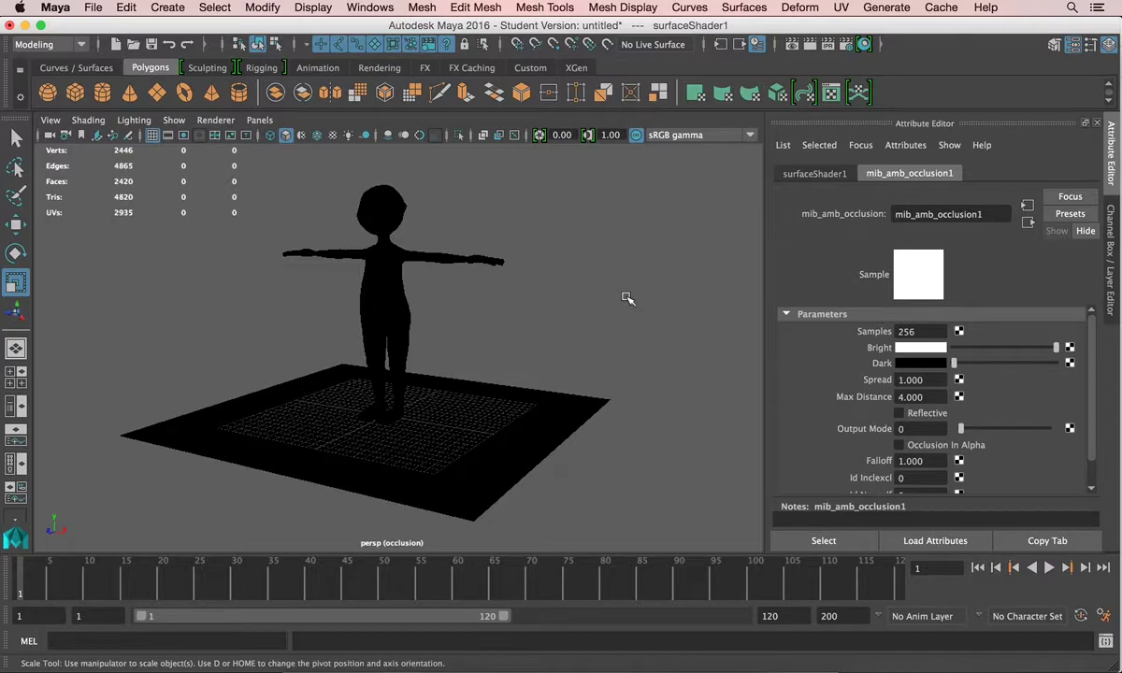
alt+drag(627, 297, 586, 314)
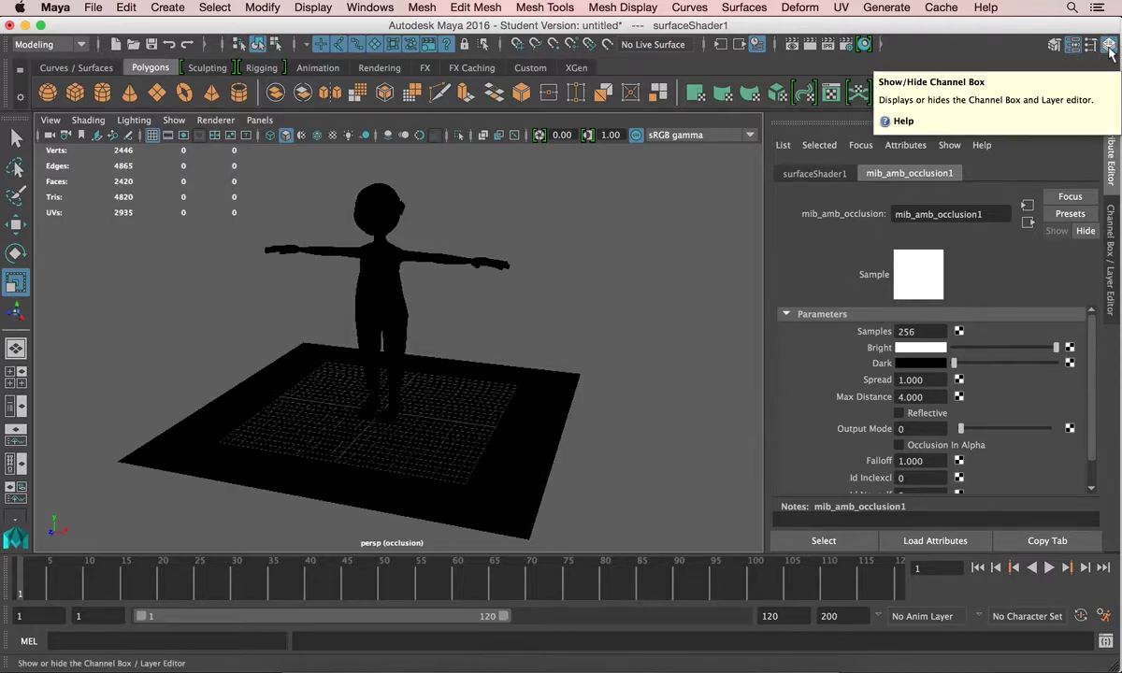
Show the render layers and delete the occlusion render layer
click(1110, 51)
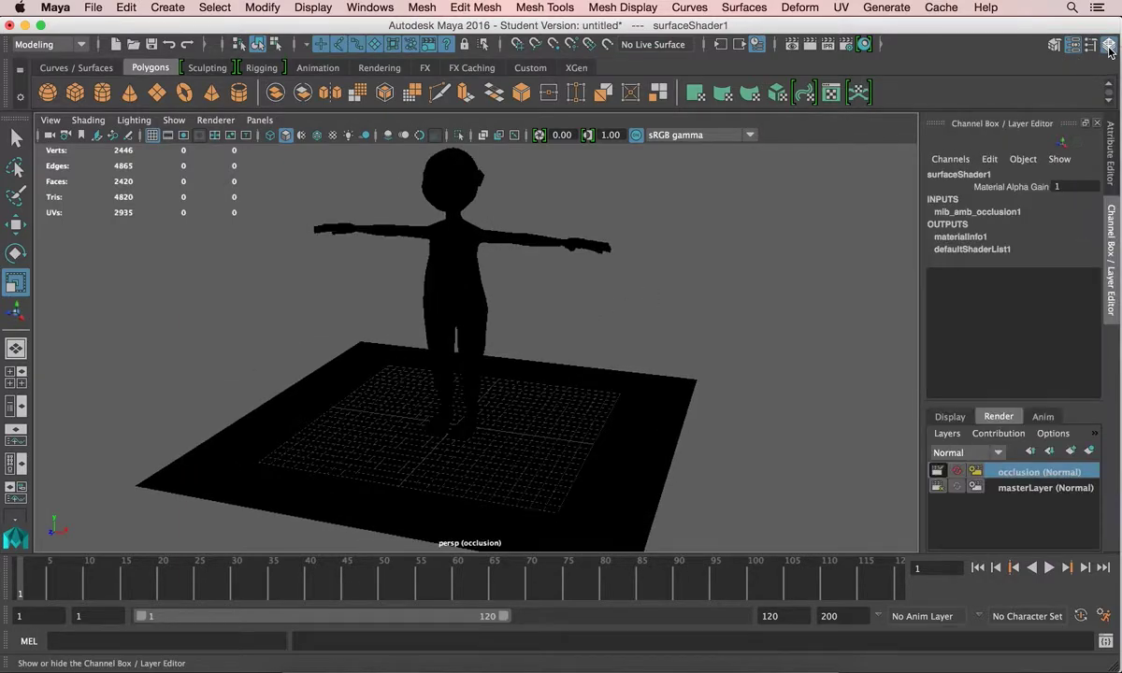
right_click(1026, 474)
double_click(1024, 473)
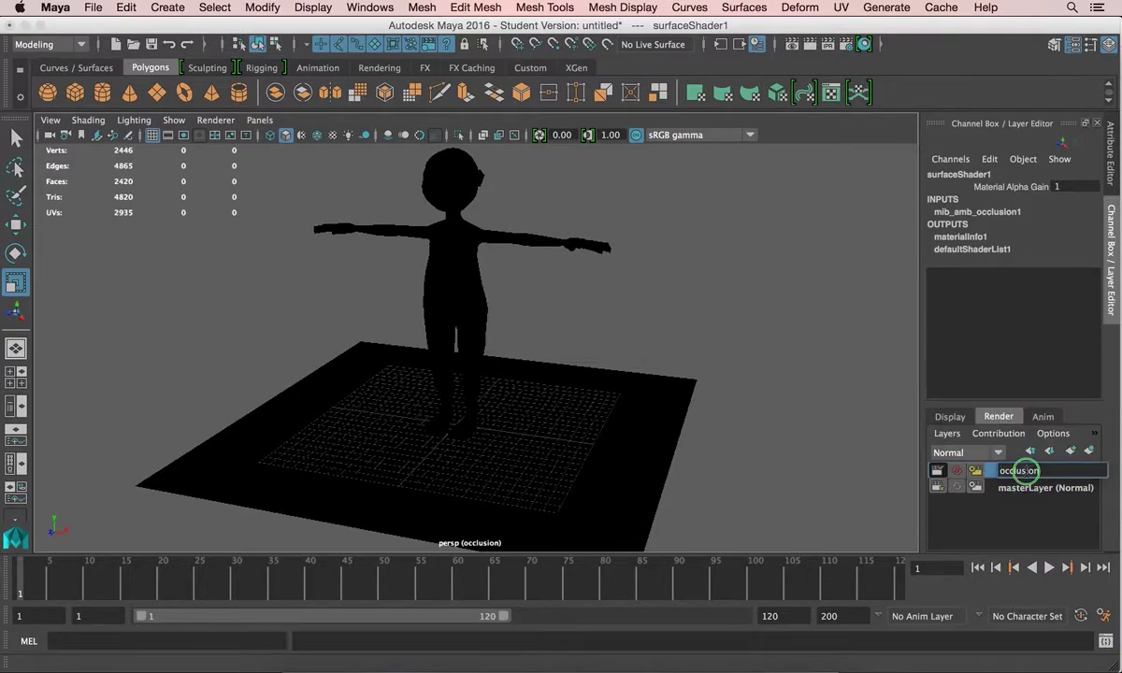
right_click(1025, 473)
click(855, 486)
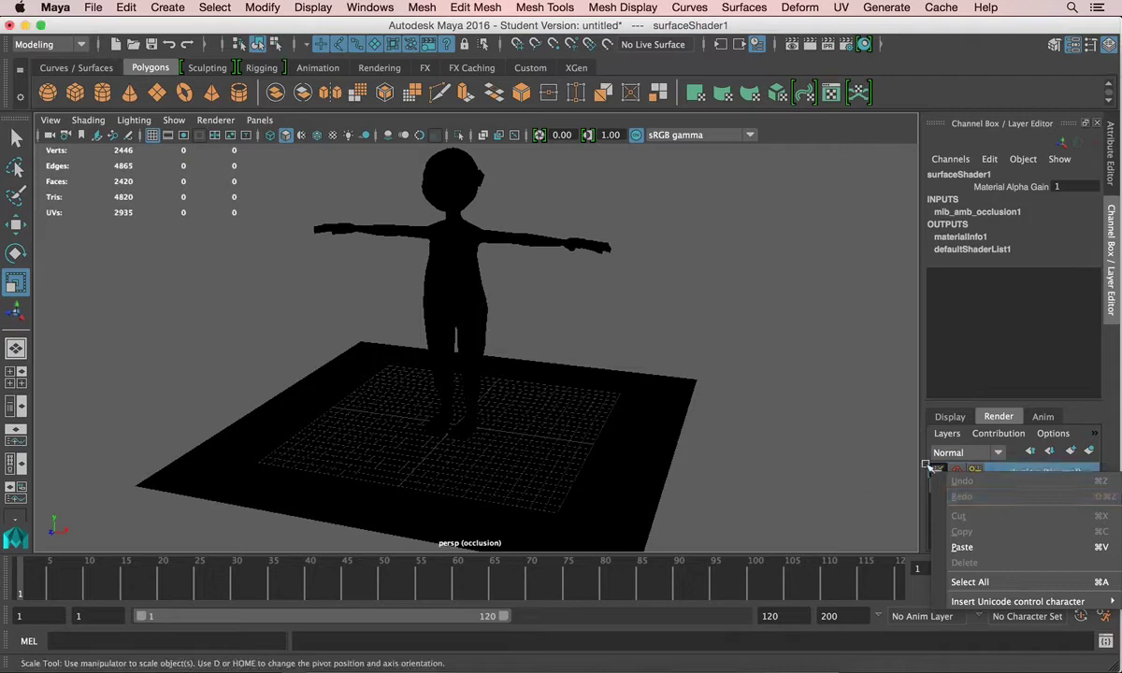
click(765, 446)
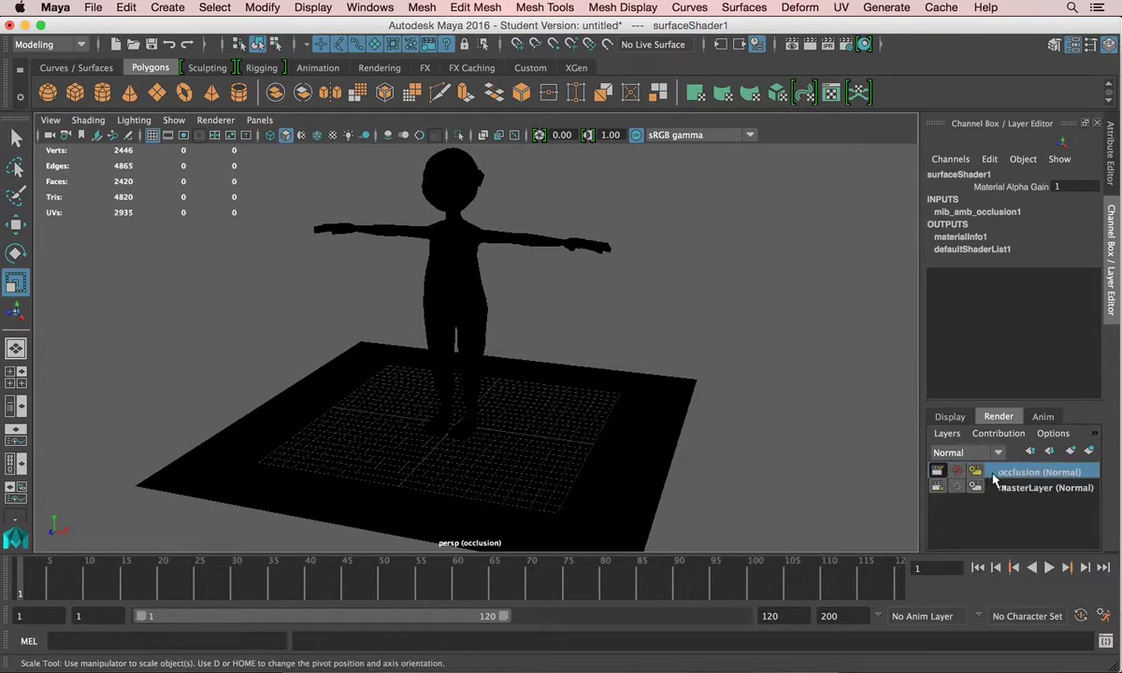
right_click(967, 472)
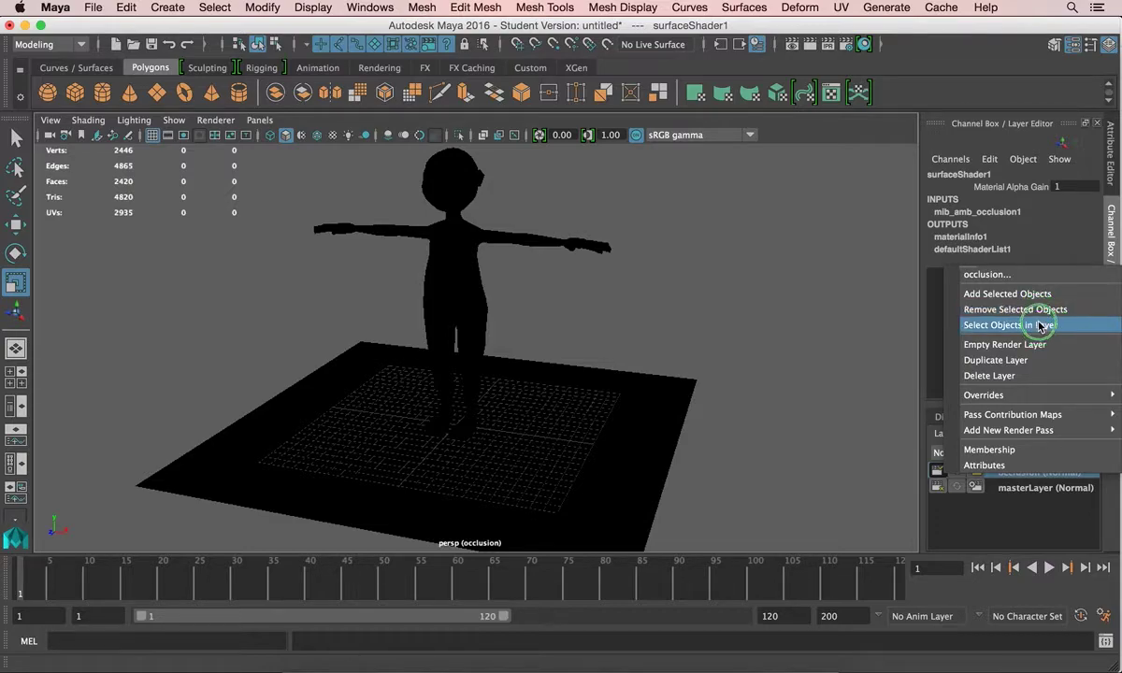
click(1045, 375)
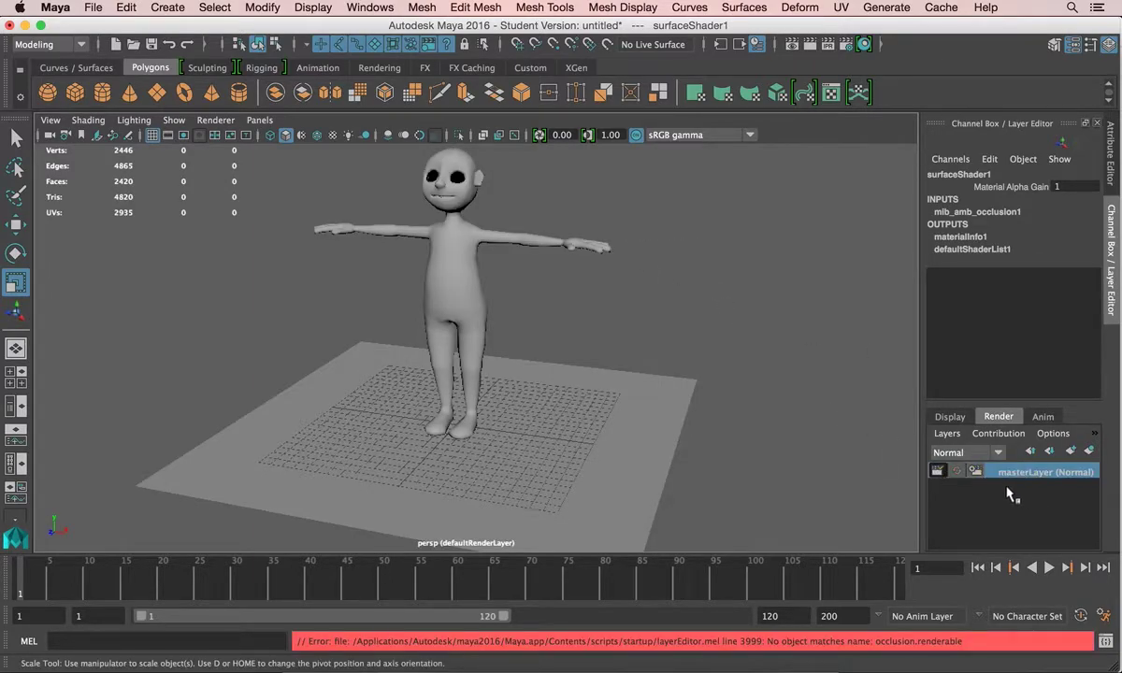
Select the character mesh and assign a new Blinn material to it
alt+drag(646, 354, 608, 333)
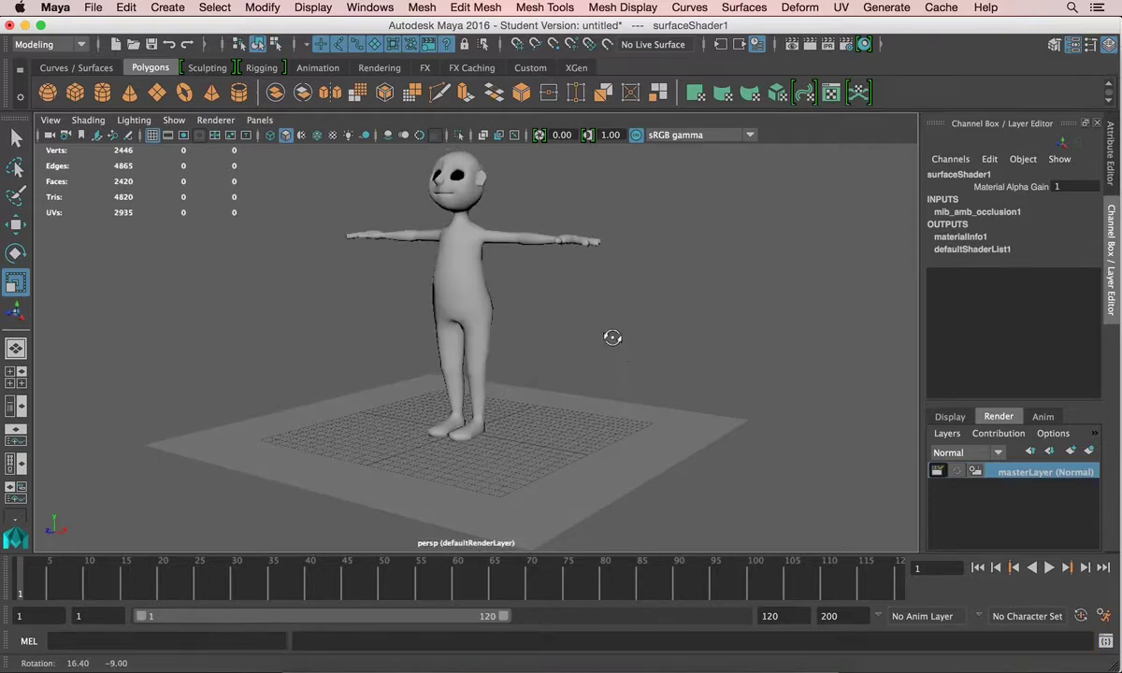
alt+drag(661, 391, 668, 378)
alt+right_drag(668, 377, 605, 346)
alt+drag(606, 346, 608, 353)
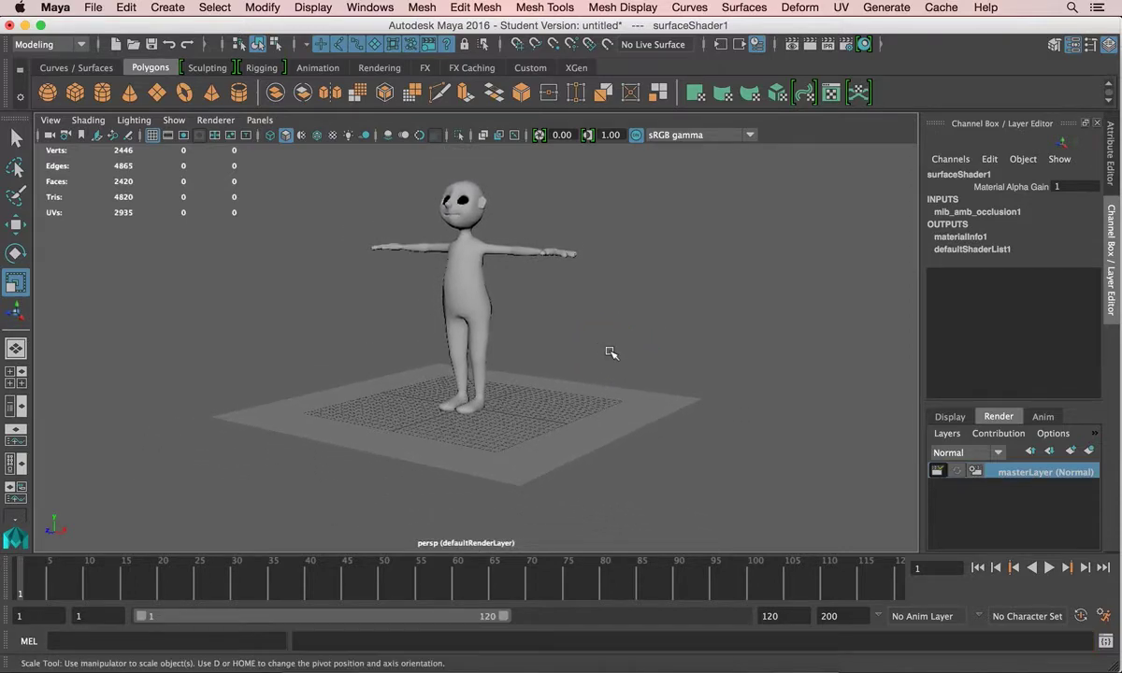
alt+right_drag(609, 352, 572, 329)
alt+drag(512, 322, 517, 323)
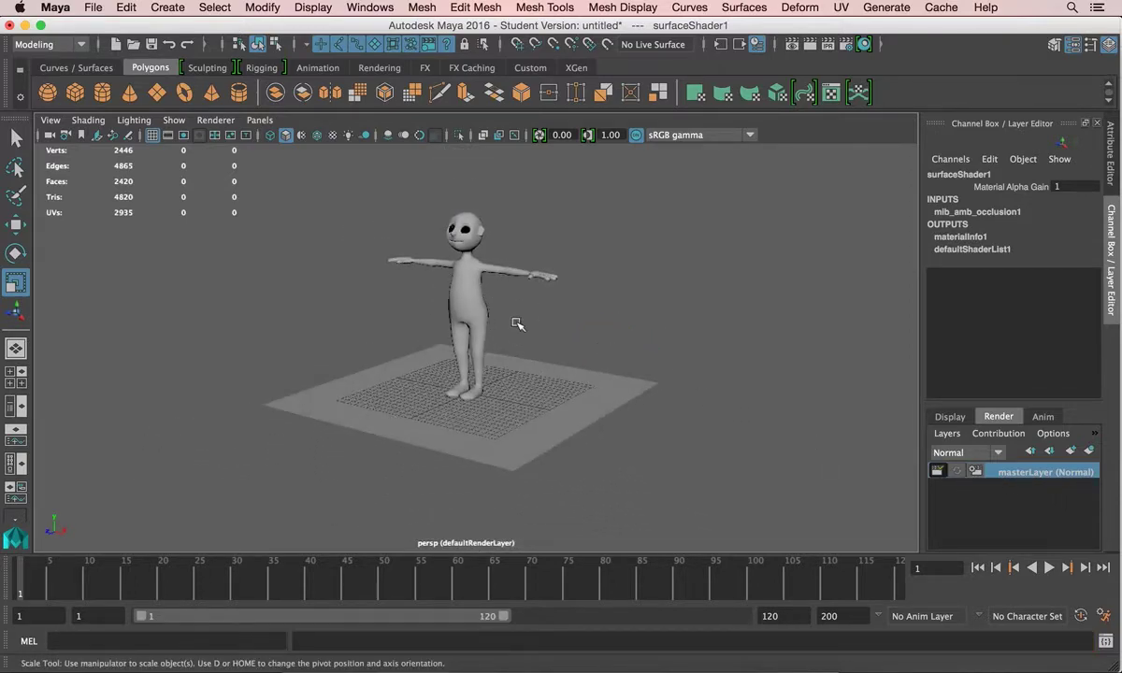
click(950, 416)
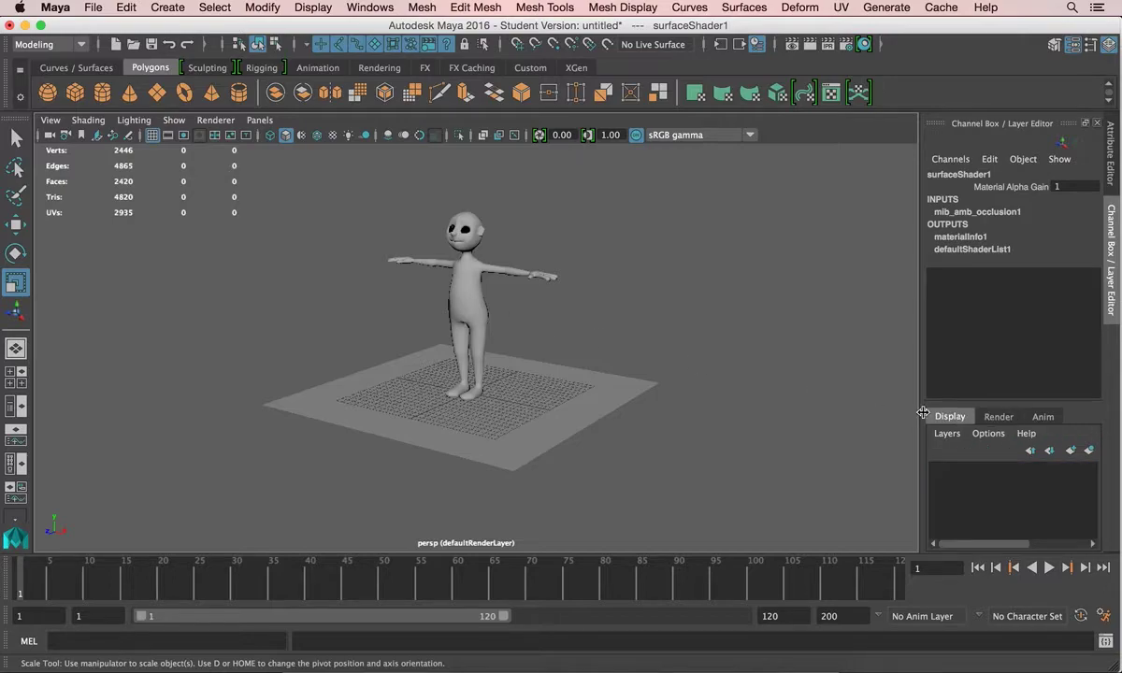
scroll(427, 294, up, 5)
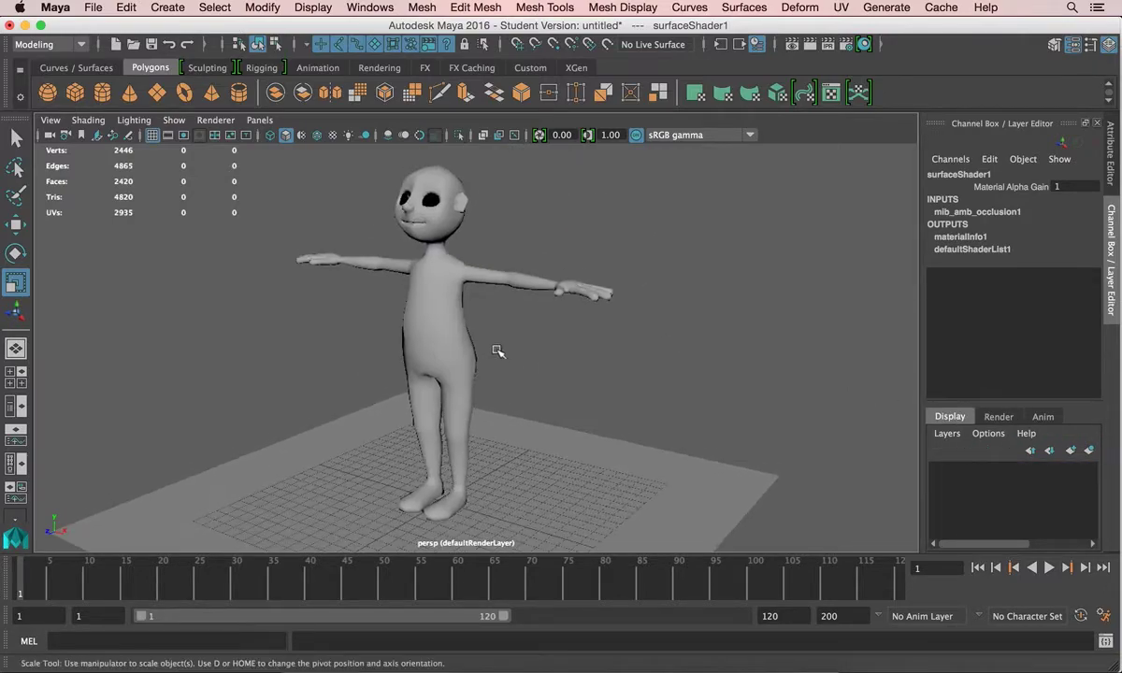
click(451, 282)
alt+drag(568, 351, 579, 348)
right_drag(445, 316, 481, 619)
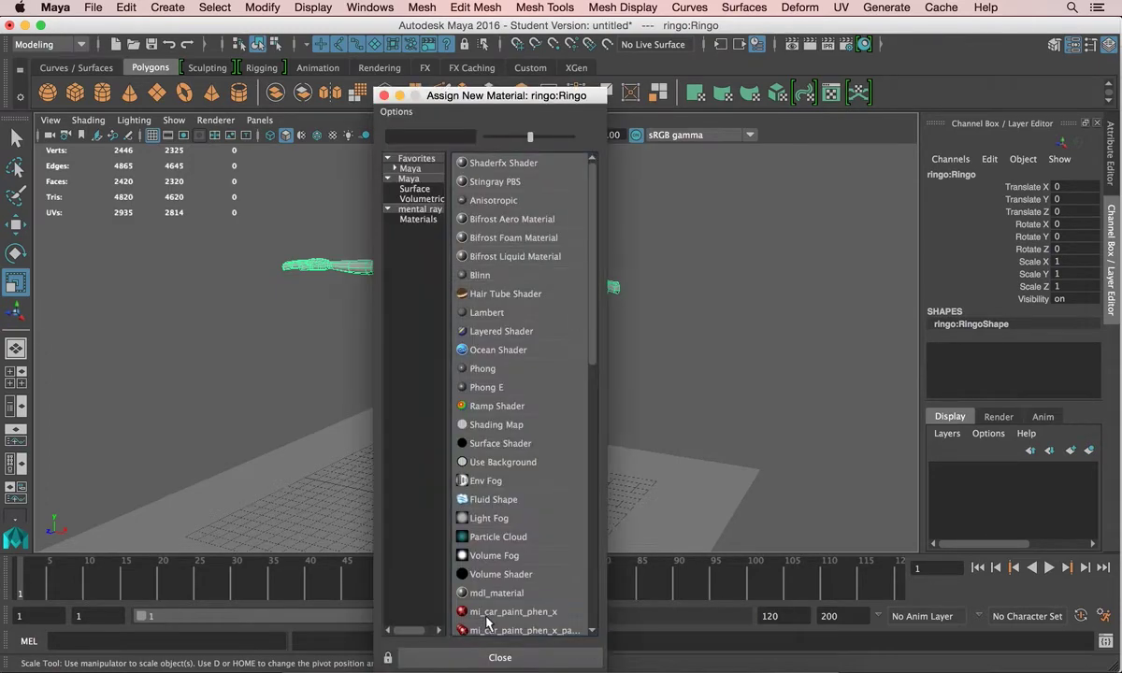
click(520, 277)
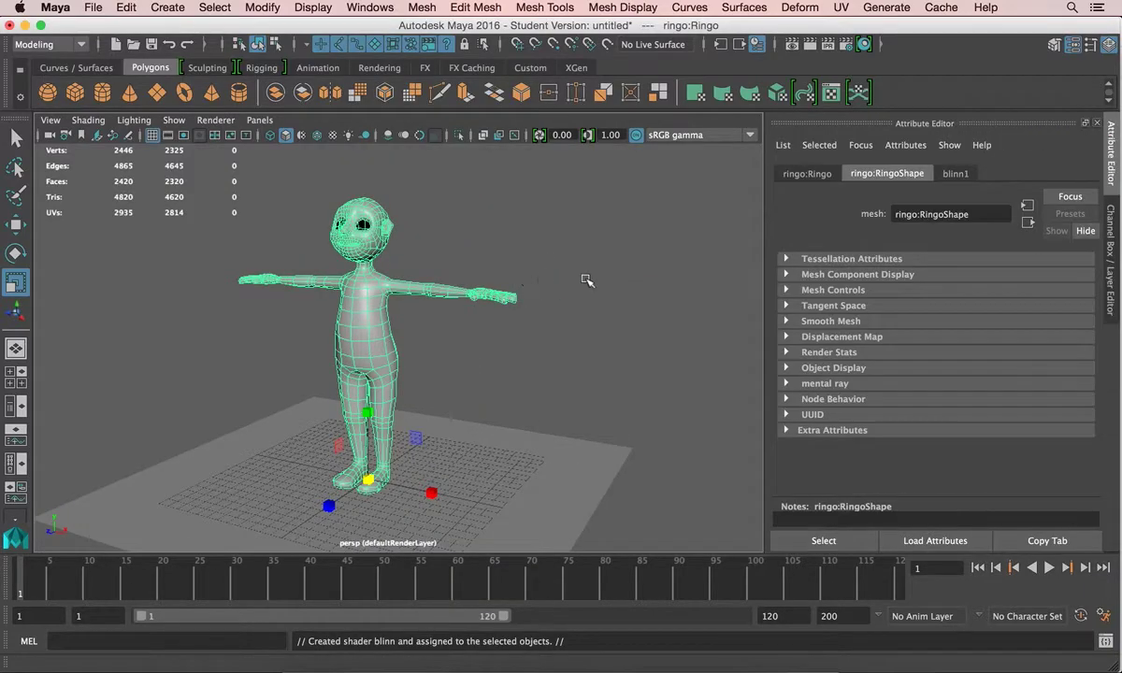
Connect a mental ray mib_amb_occlusion texture to the color of the character's Blinn material
click(953, 174)
drag(1095, 377, 1099, 319)
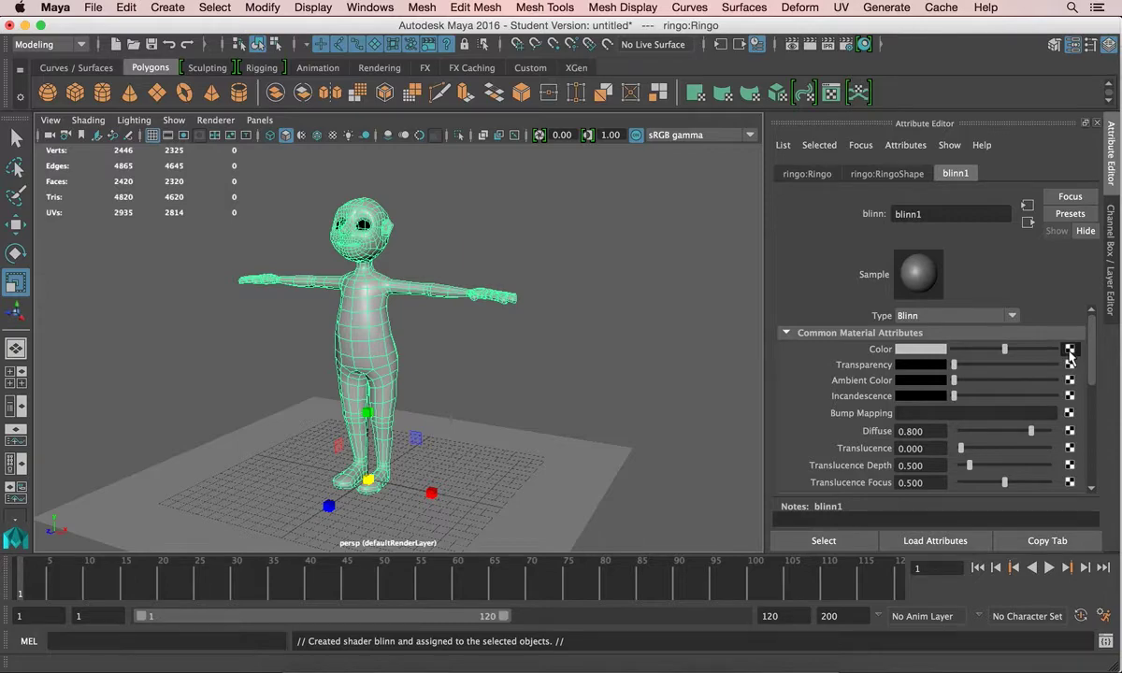
click(1070, 352)
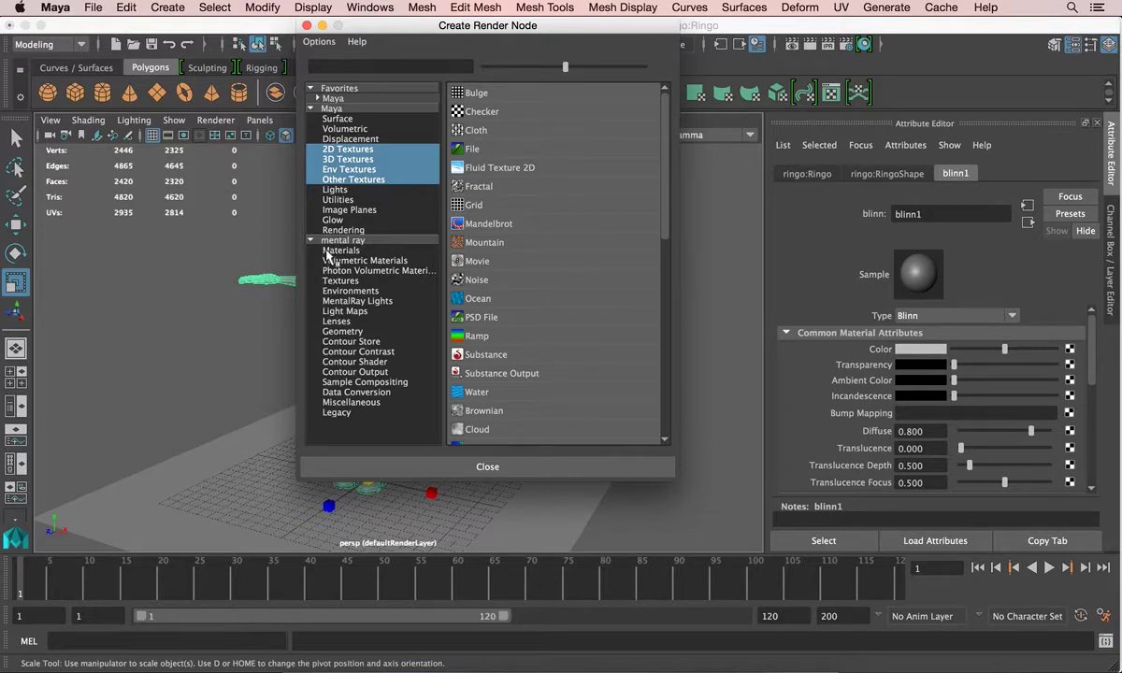
click(354, 241)
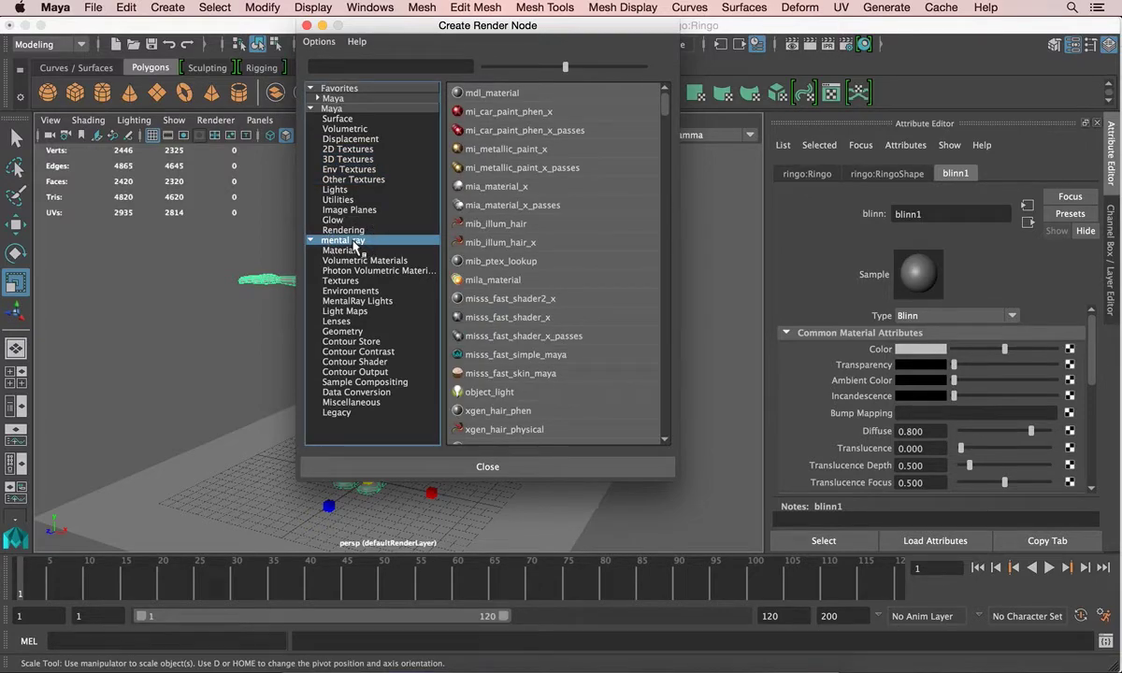
drag(665, 105, 668, 138)
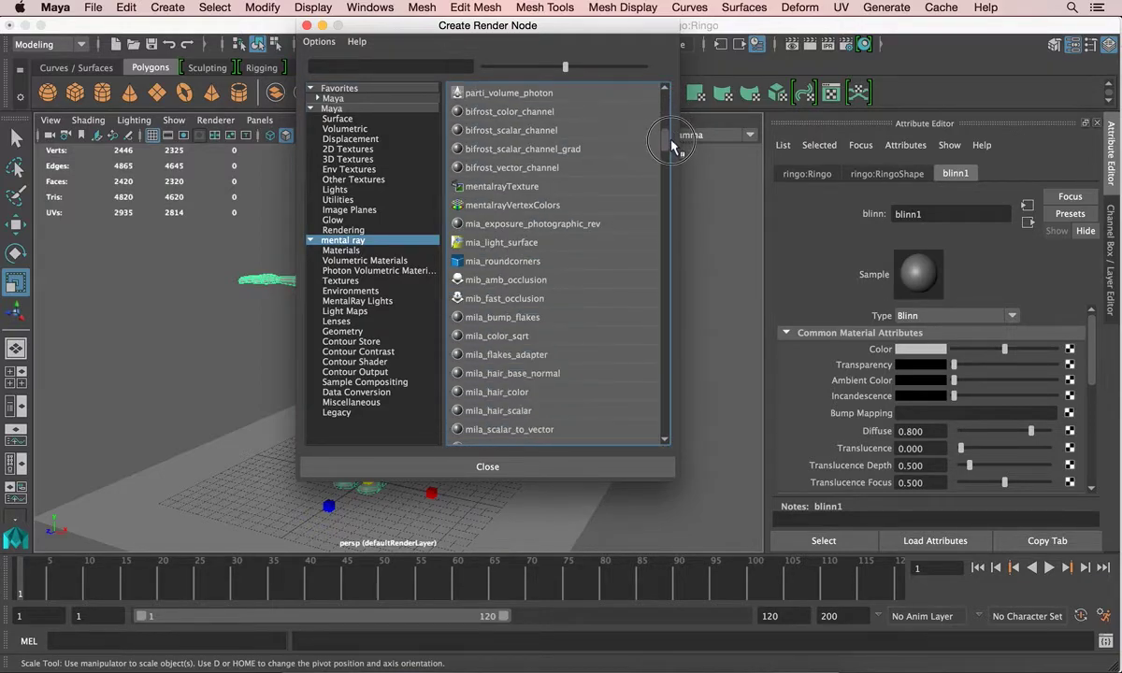
click(544, 285)
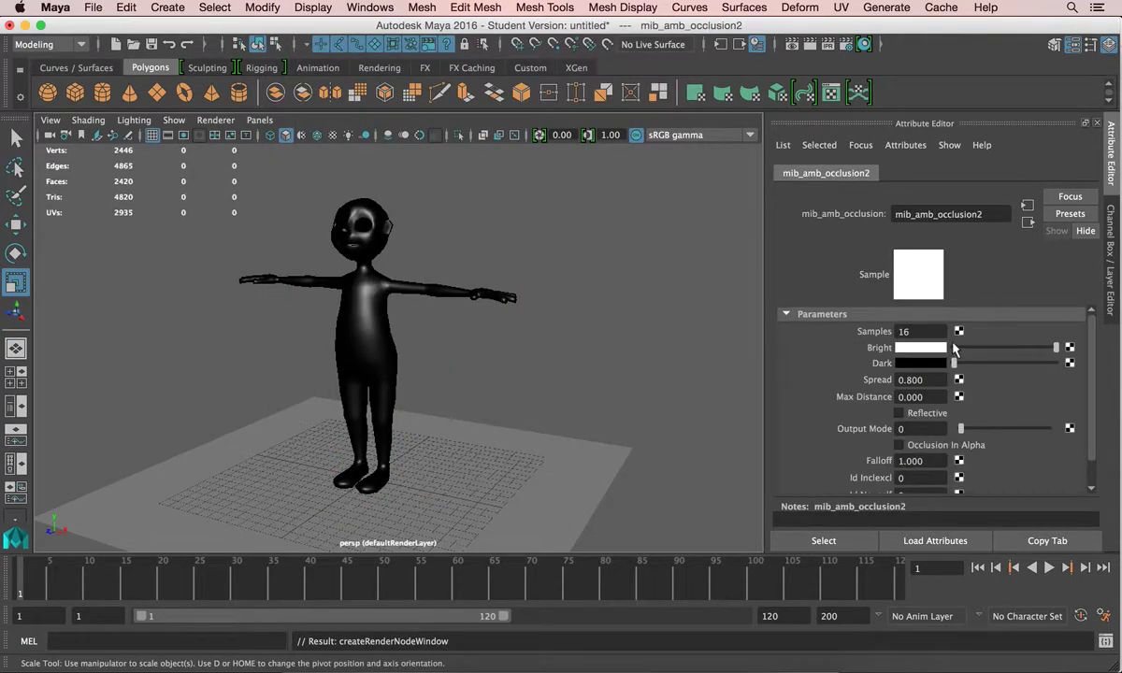
Set the spread of the new mib_amb_occlusion2 node to 1 and its max distance to 4
click(934, 331)
drag(930, 379, 894, 400)
text(1)
click(934, 399)
text(4)
key(Return)
Assign the existing blinn1 material to the floor plane and deselect it
click(617, 314)
click(459, 437)
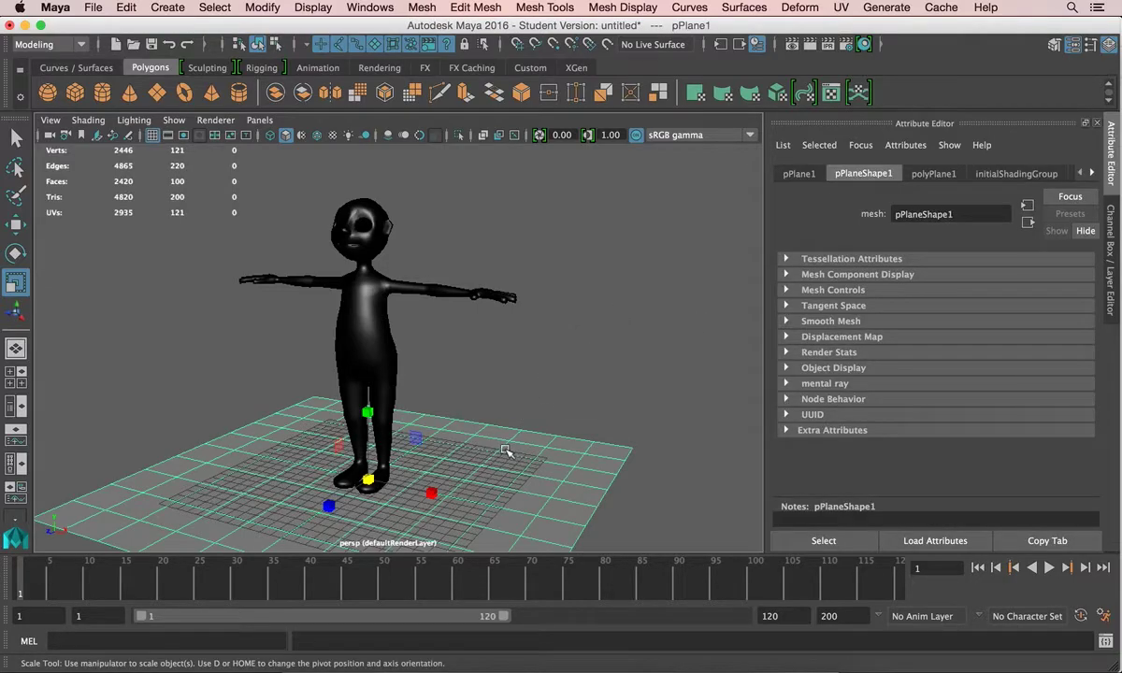
right_click(506, 452)
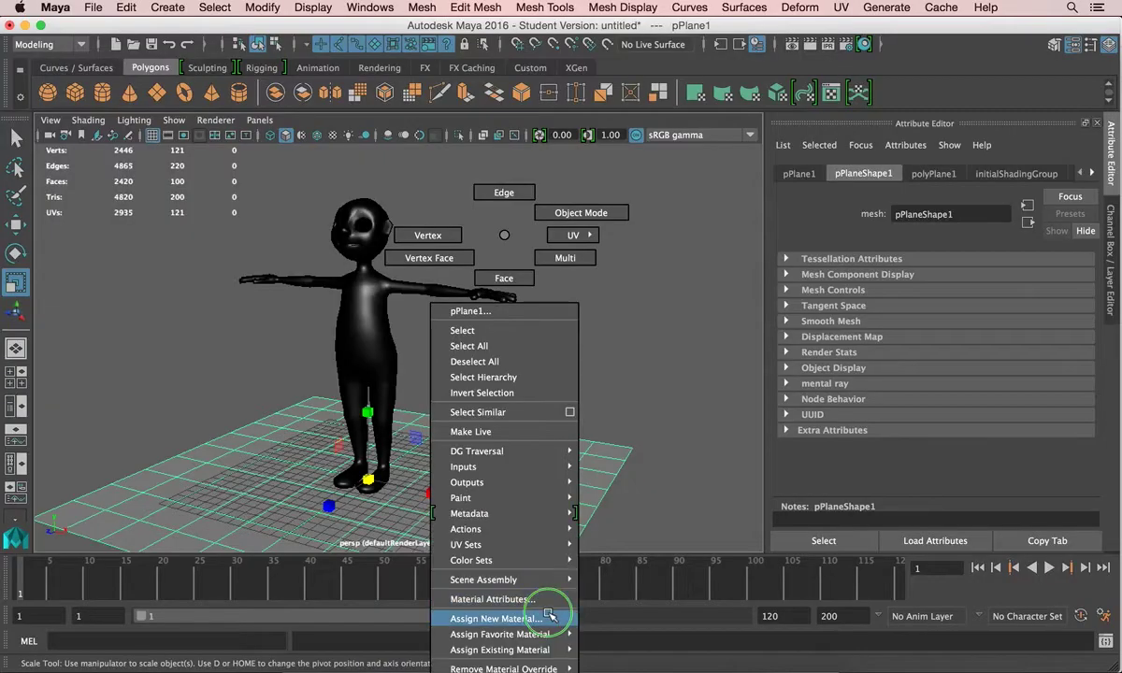
mouse_move(542, 650)
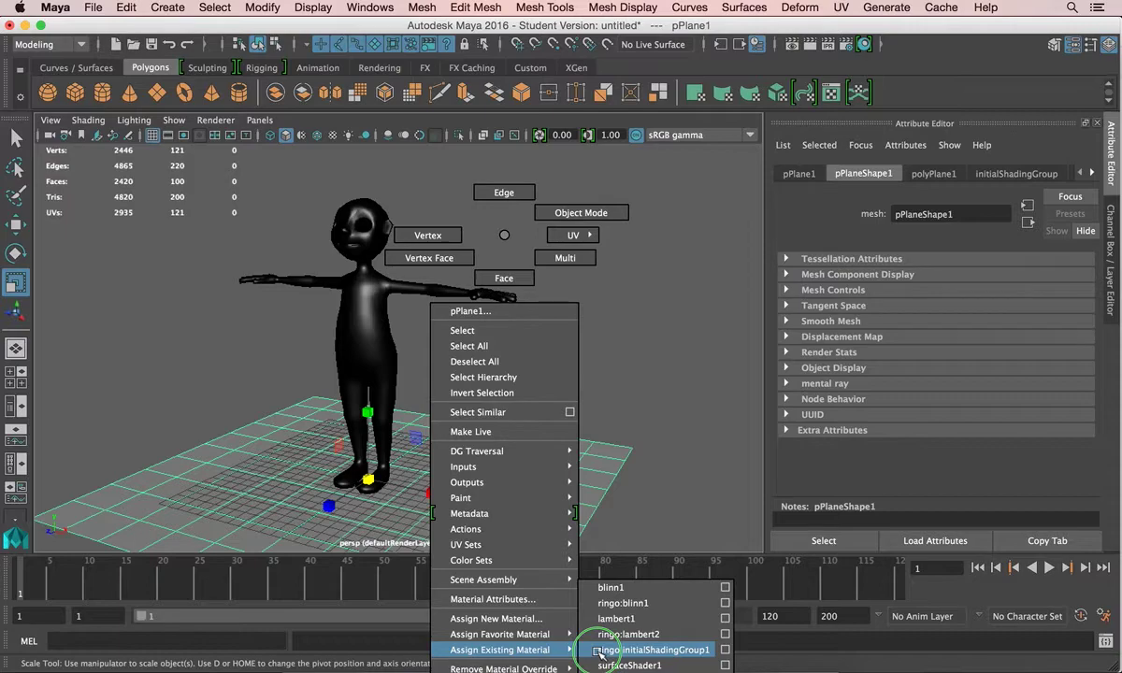
click(643, 589)
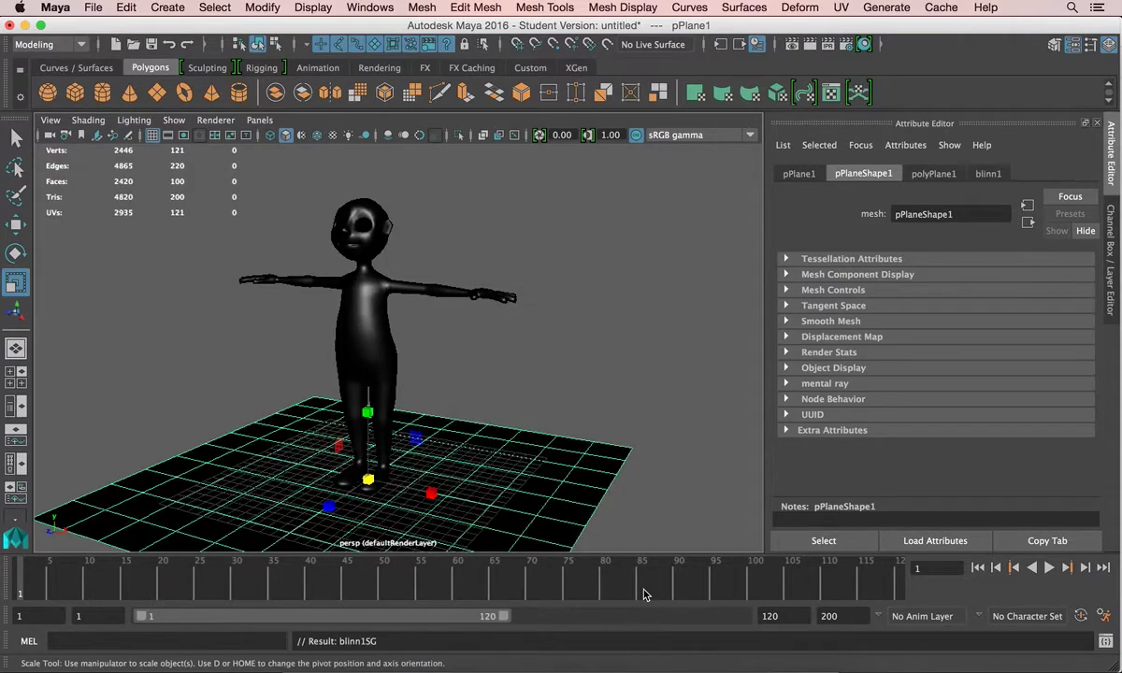
click(573, 328)
alt+middle_drag(489, 353, 534, 311)
alt+drag(533, 311, 528, 310)
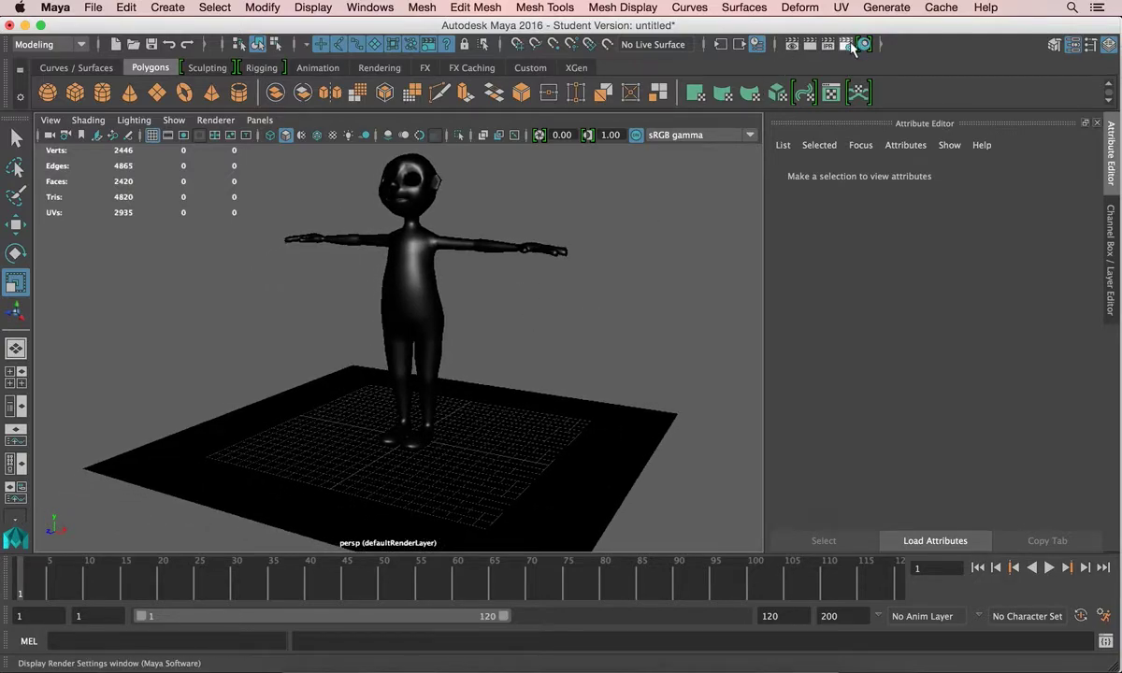
Switch the renderer to mental ray and render the perspective view of the Blinn-shaded character and plane
click(800, 47)
click(488, 81)
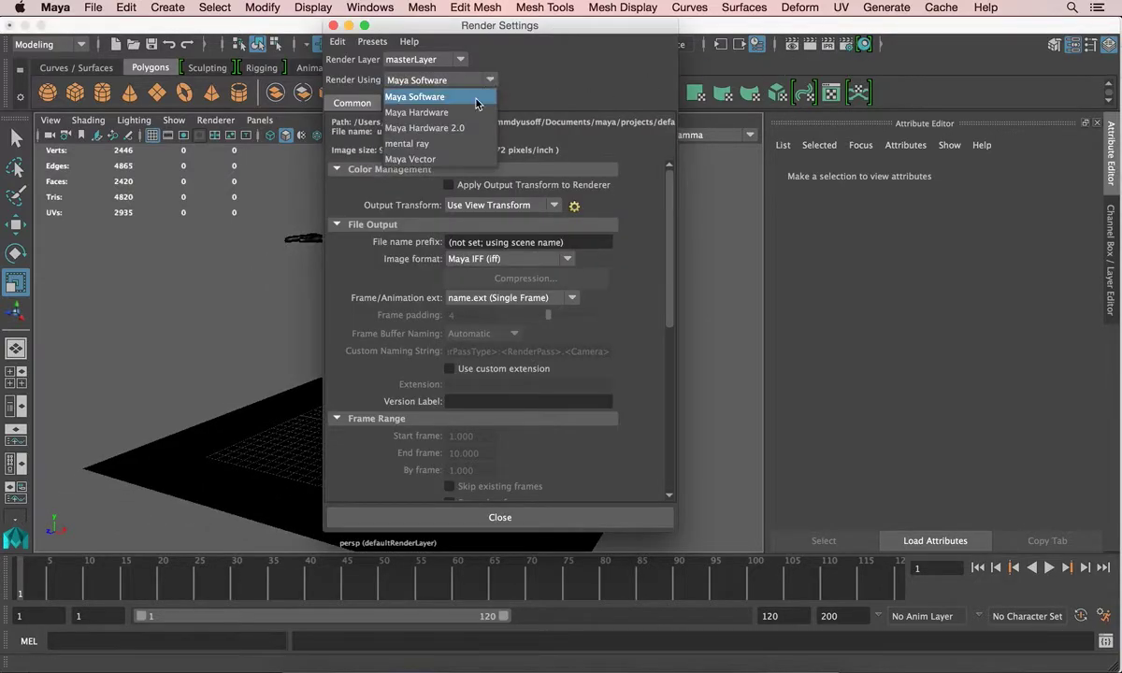
click(461, 144)
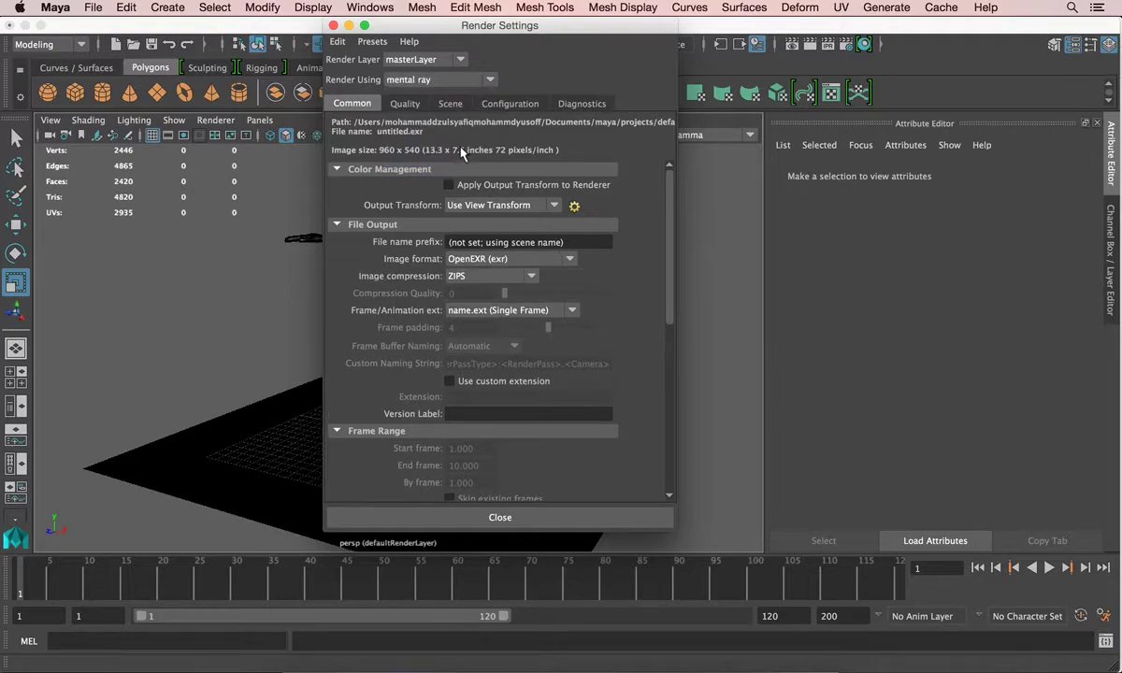
click(810, 47)
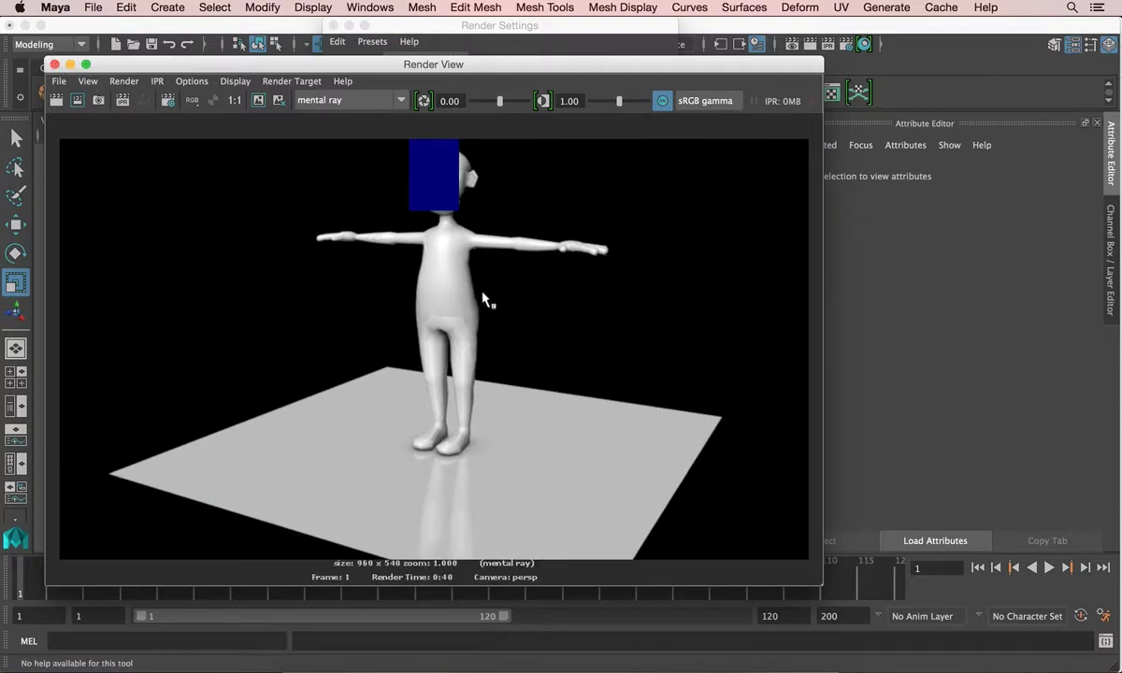
click(54, 64)
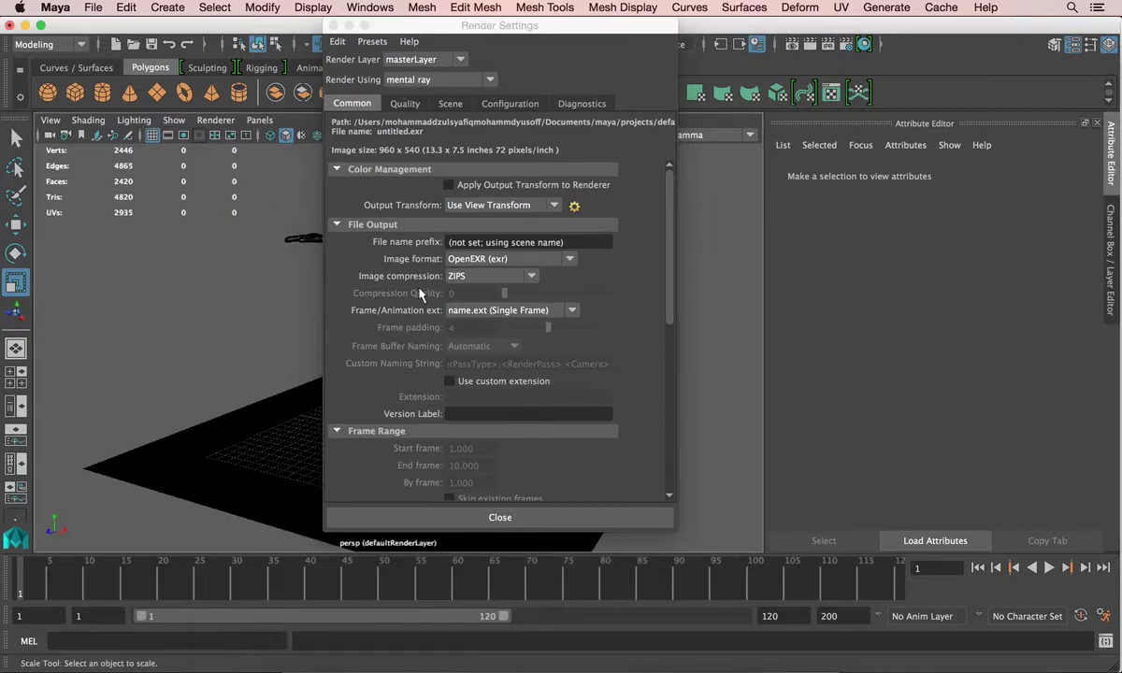
click(628, 519)
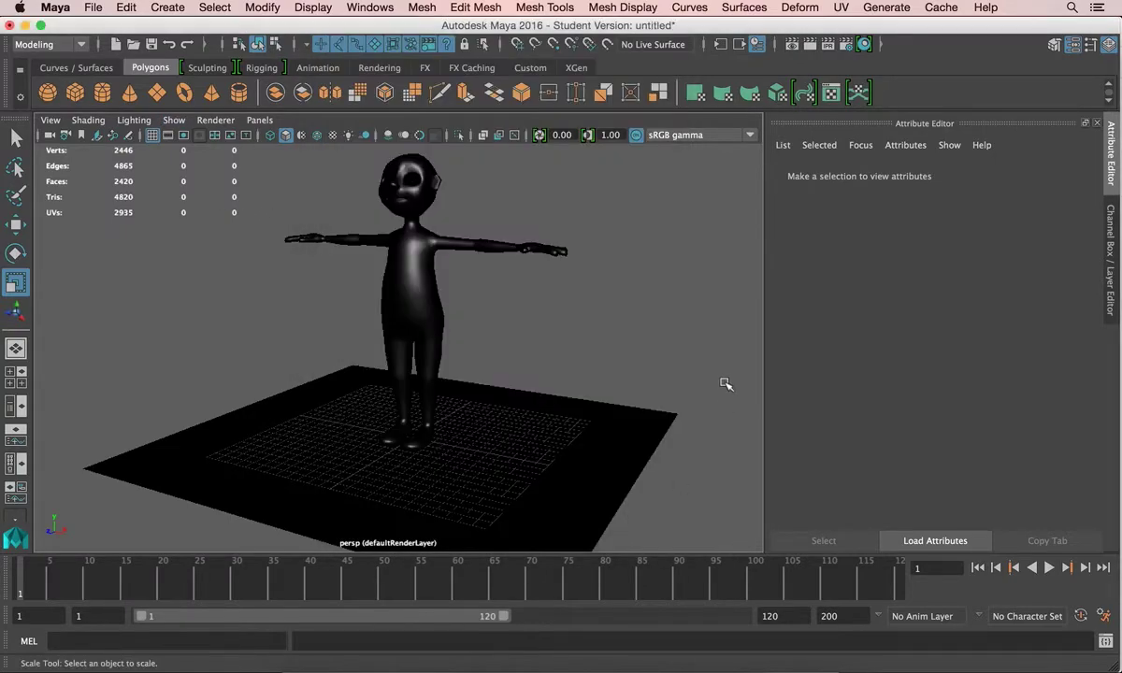
Inspect the ambient occlusion node connected to the color of the character's blinn1 material
click(407, 278)
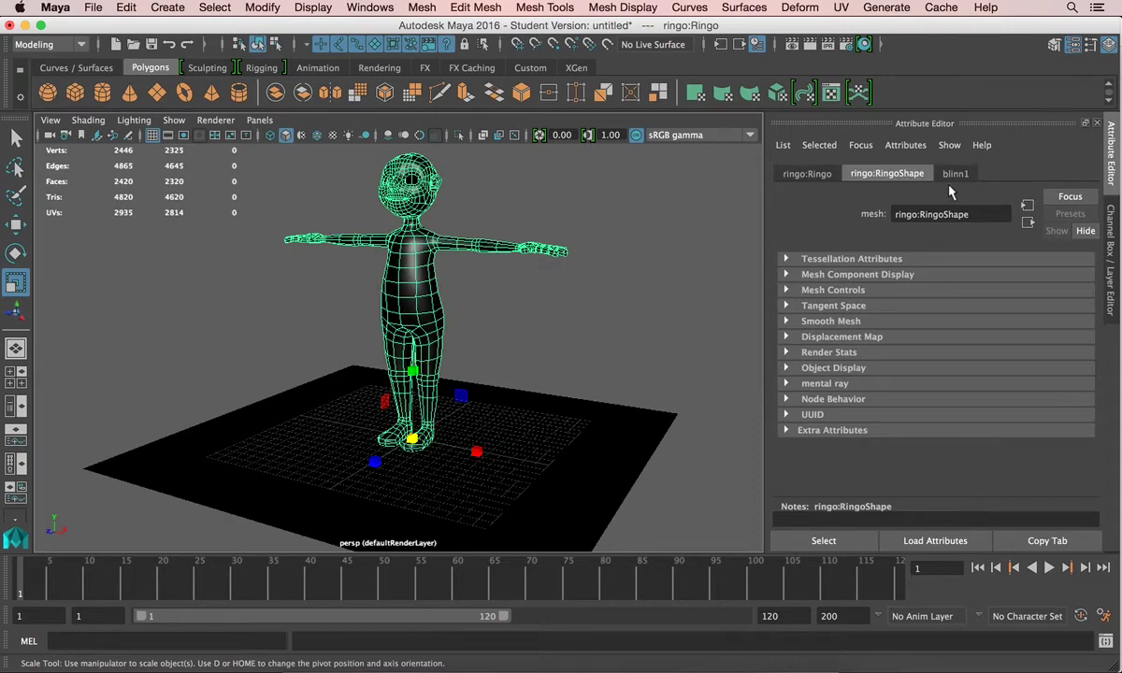
click(955, 174)
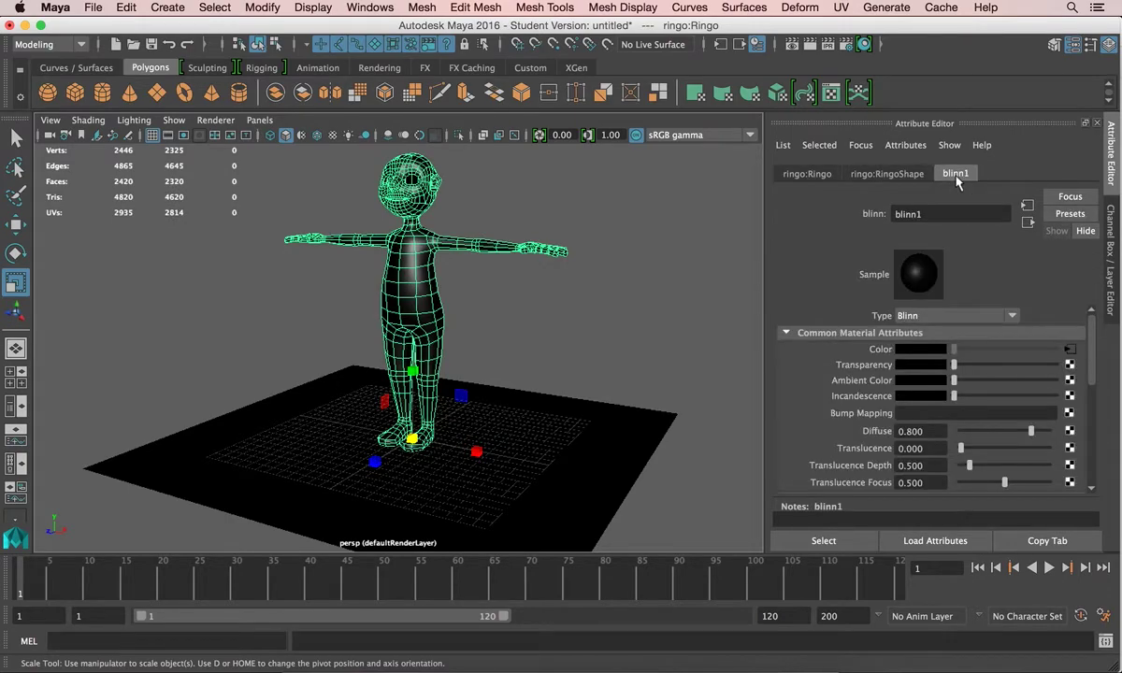
click(1070, 349)
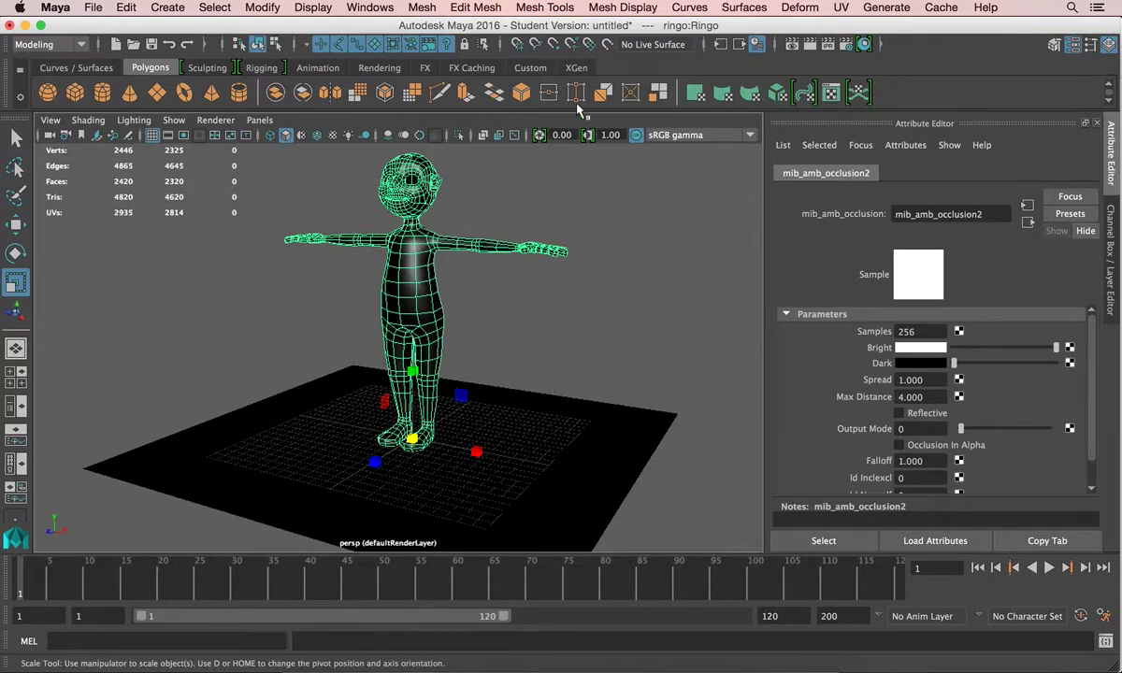
Delete the blinn1 material in the Hypershade and close the editor
click(497, 11)
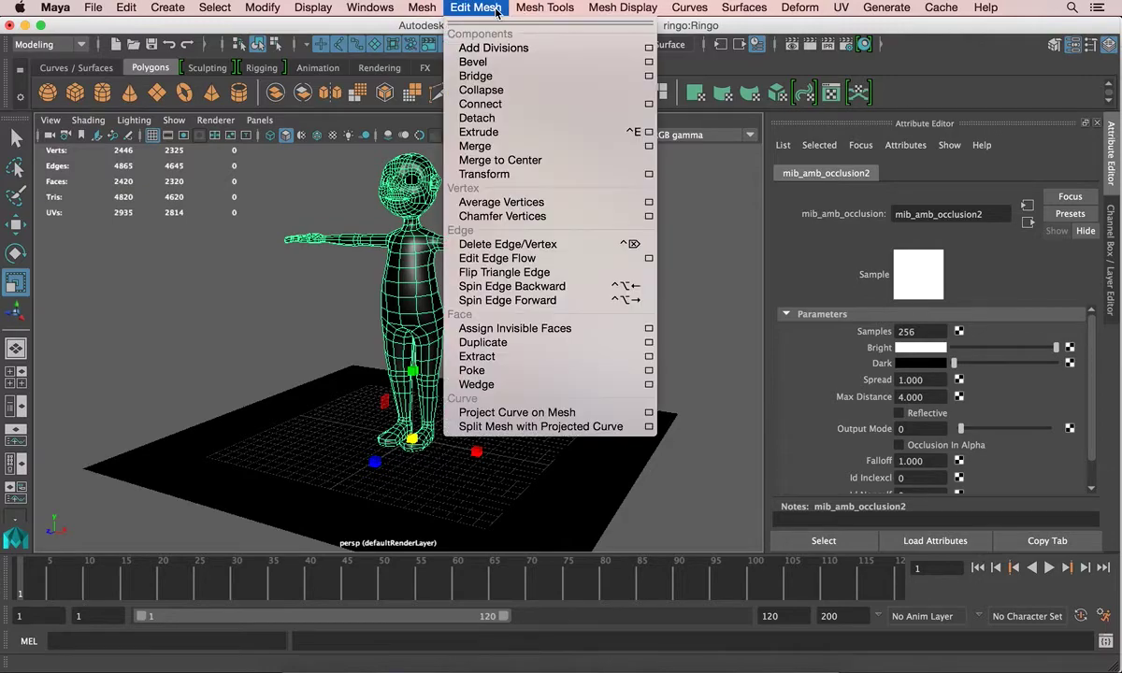
mouse_move(425, 11)
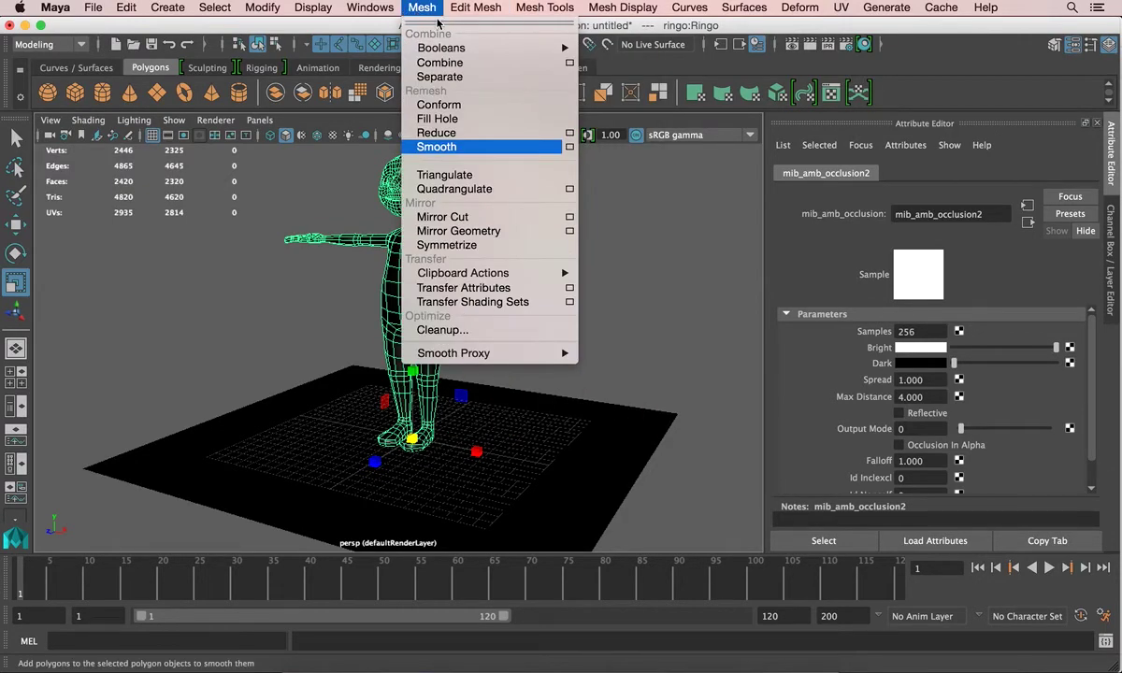
mouse_move(370, 7)
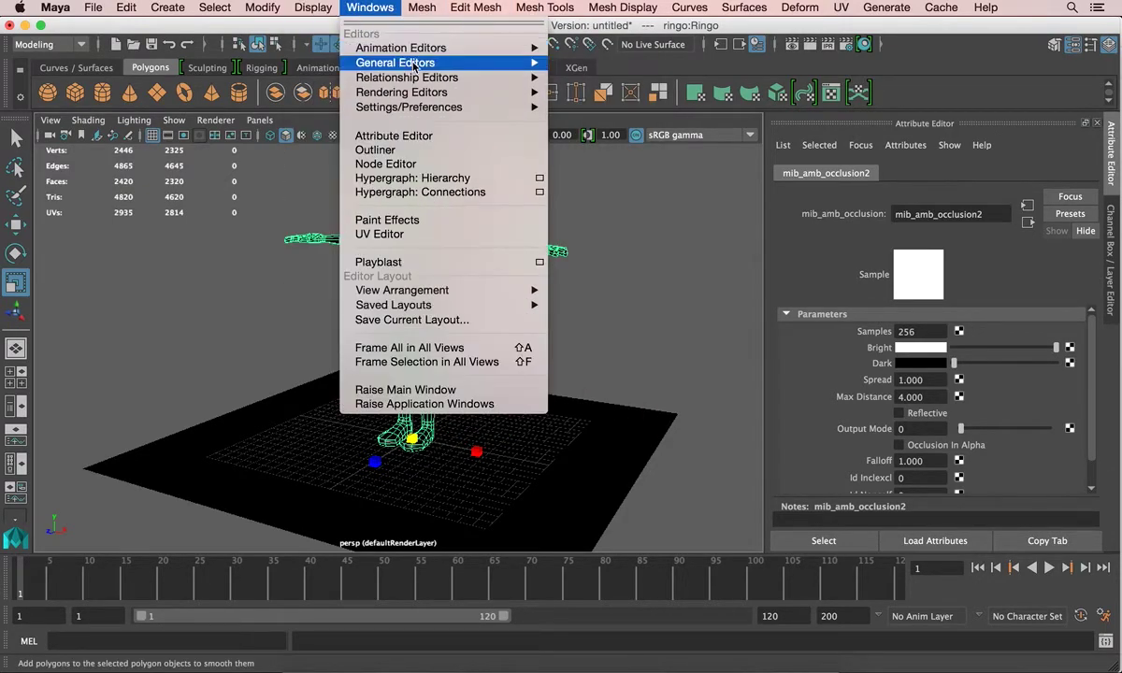
mouse_move(448, 98)
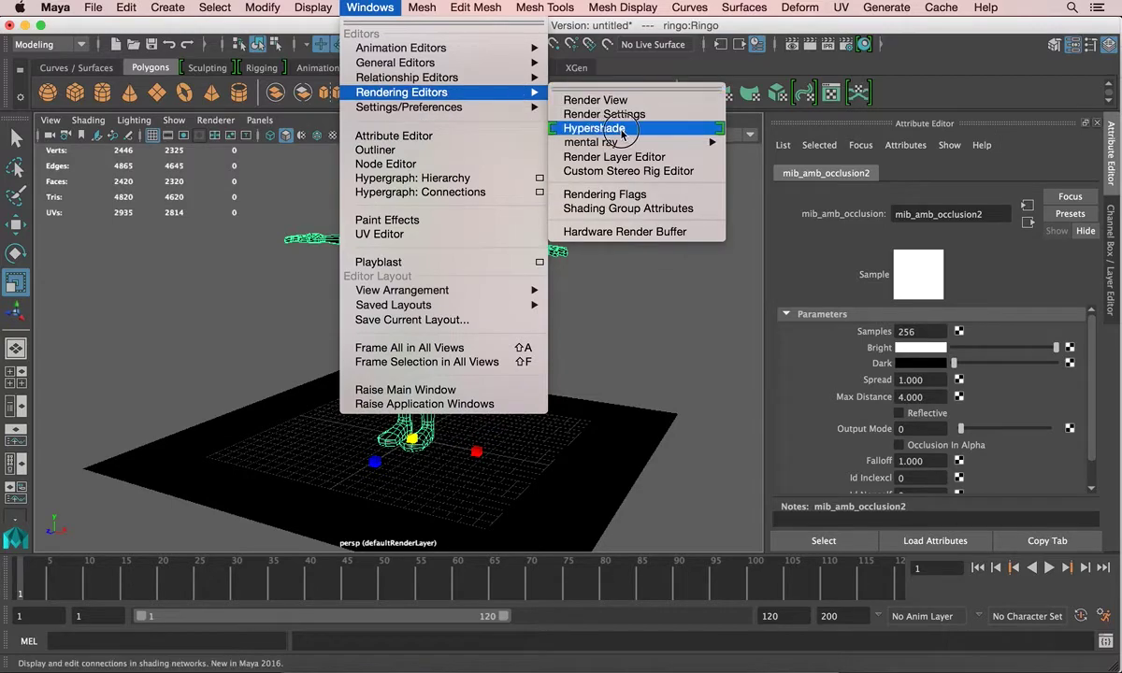
click(589, 129)
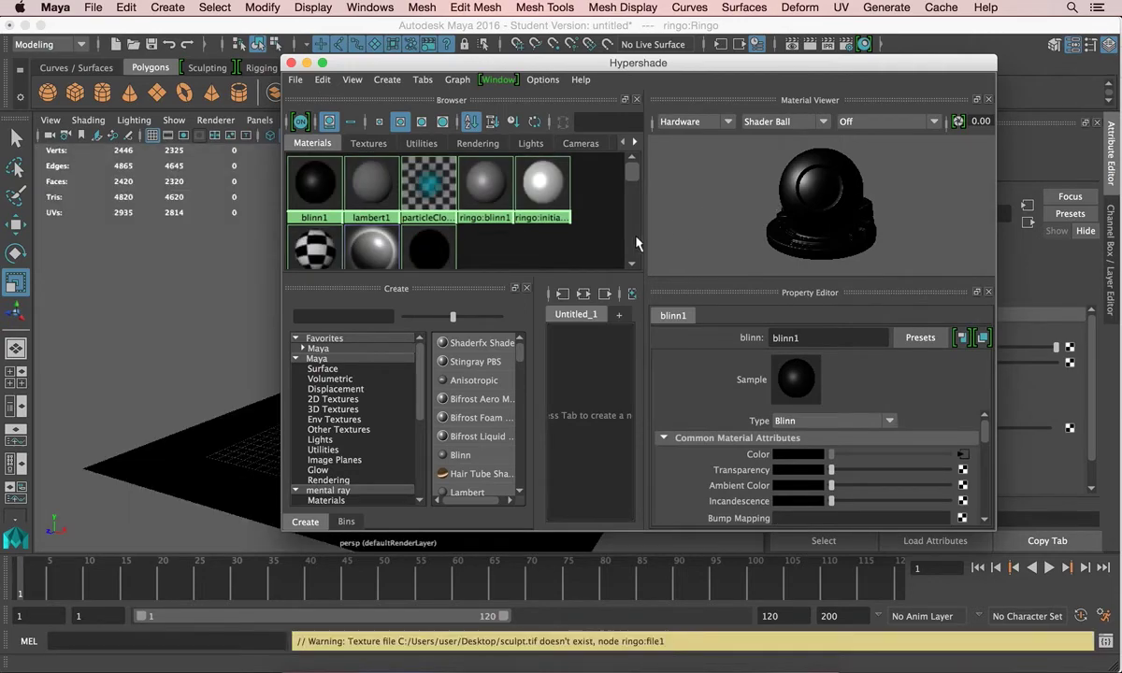
drag(633, 170, 635, 184)
click(303, 180)
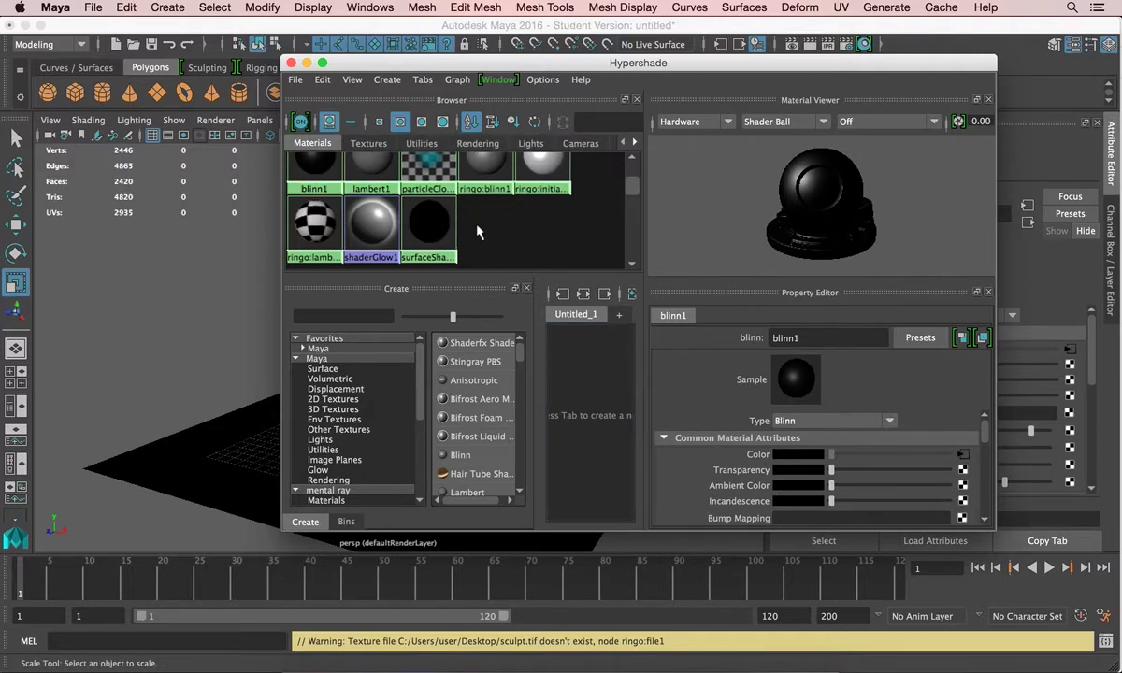
key(Delete)
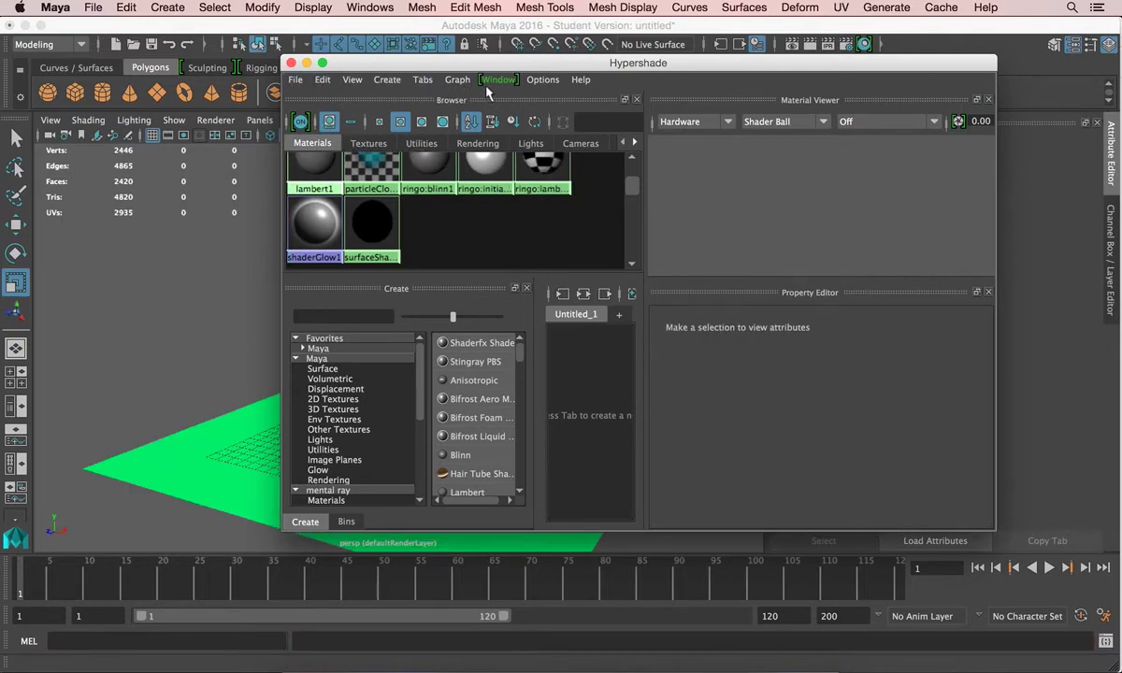
drag(529, 68, 600, 150)
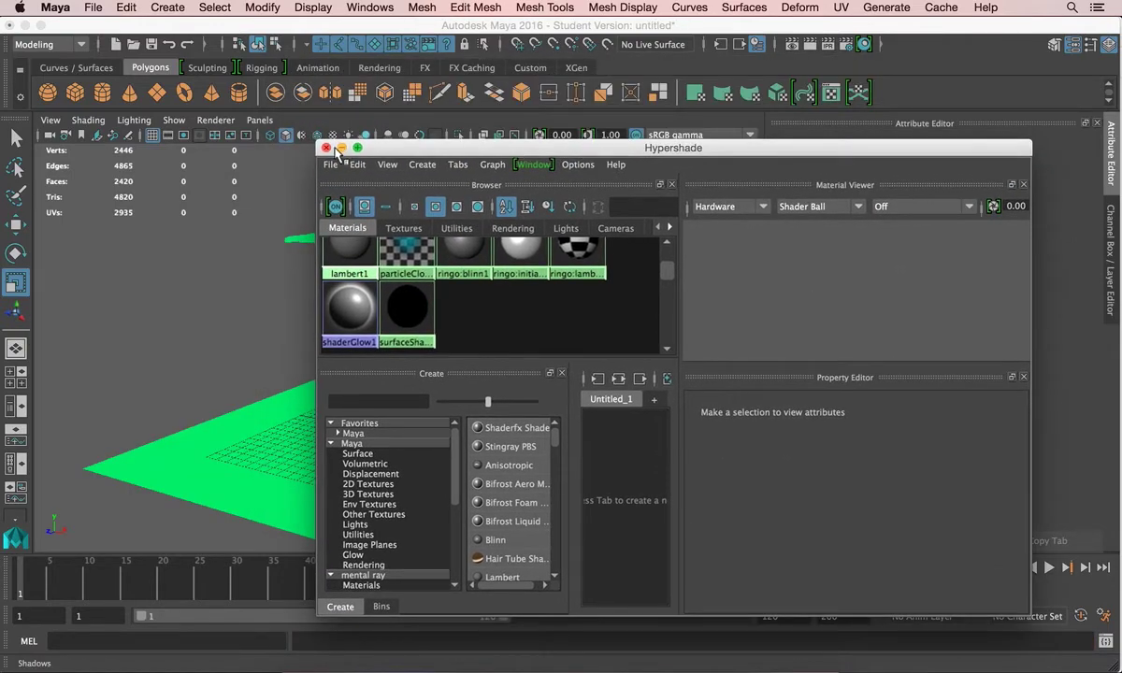
click(326, 148)
Select the character and the floor plane together and assign a new Surface Shader material to both
drag(241, 258, 575, 439)
click(433, 312)
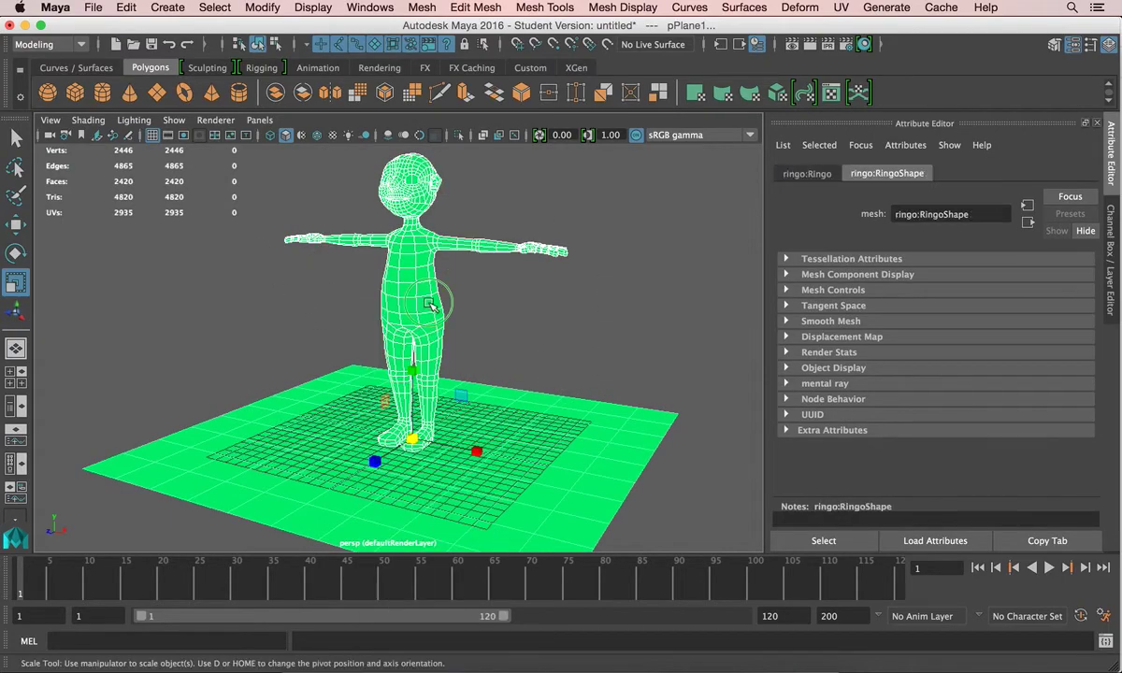
right_click(432, 305)
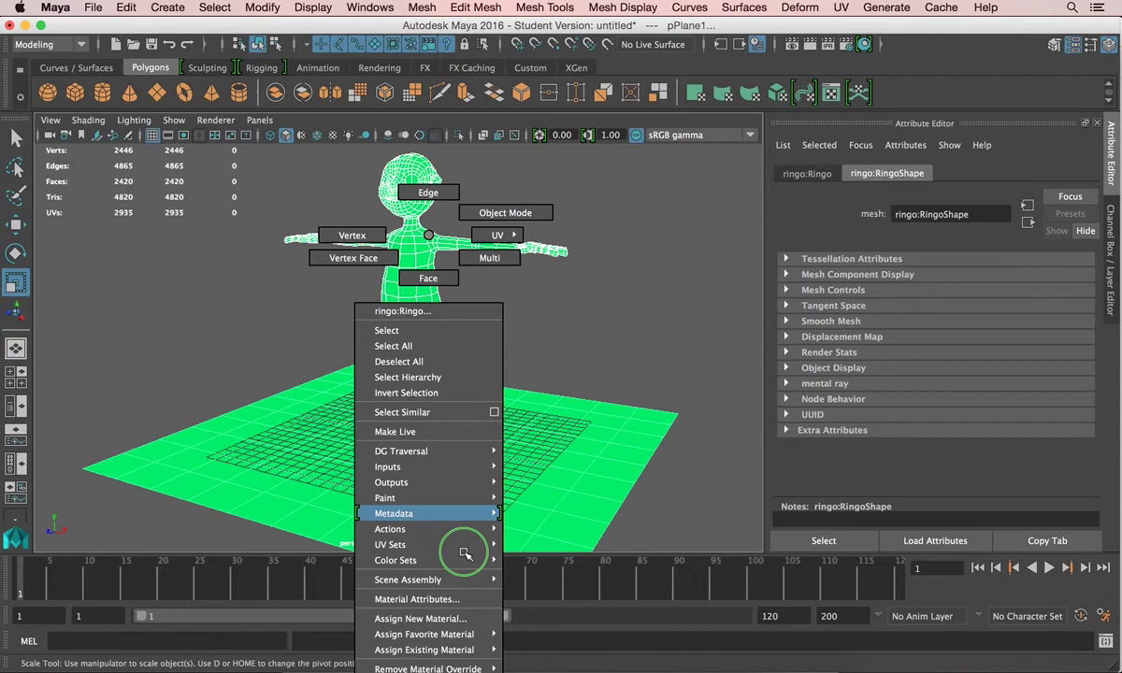
mouse_move(483, 633)
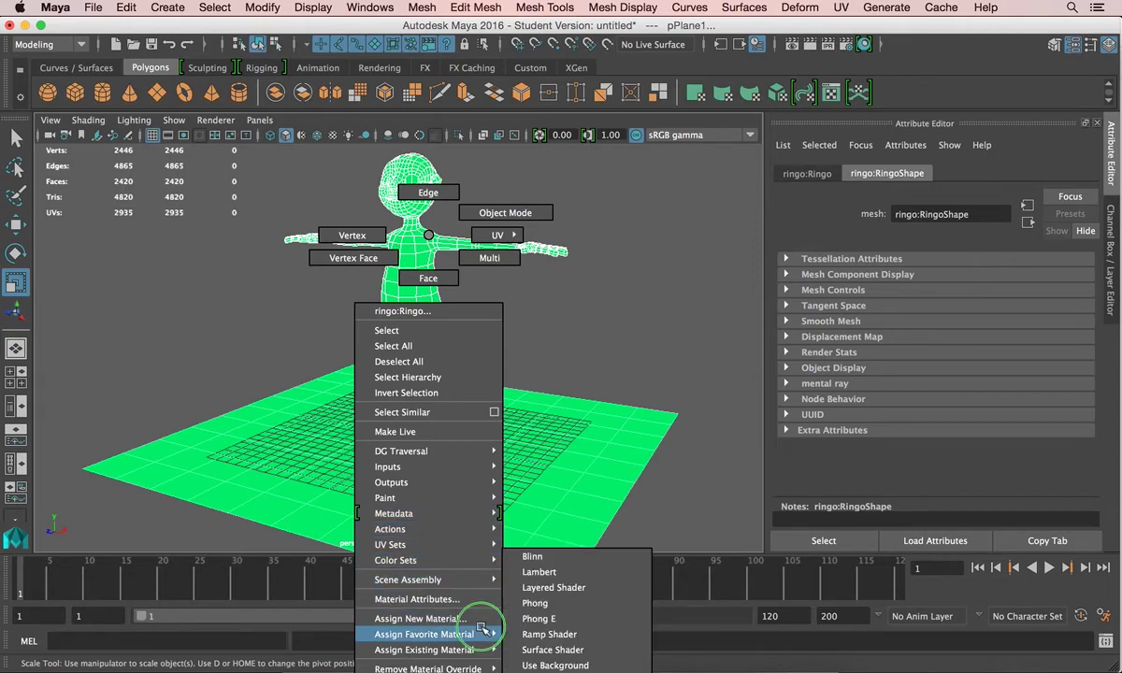
click(481, 619)
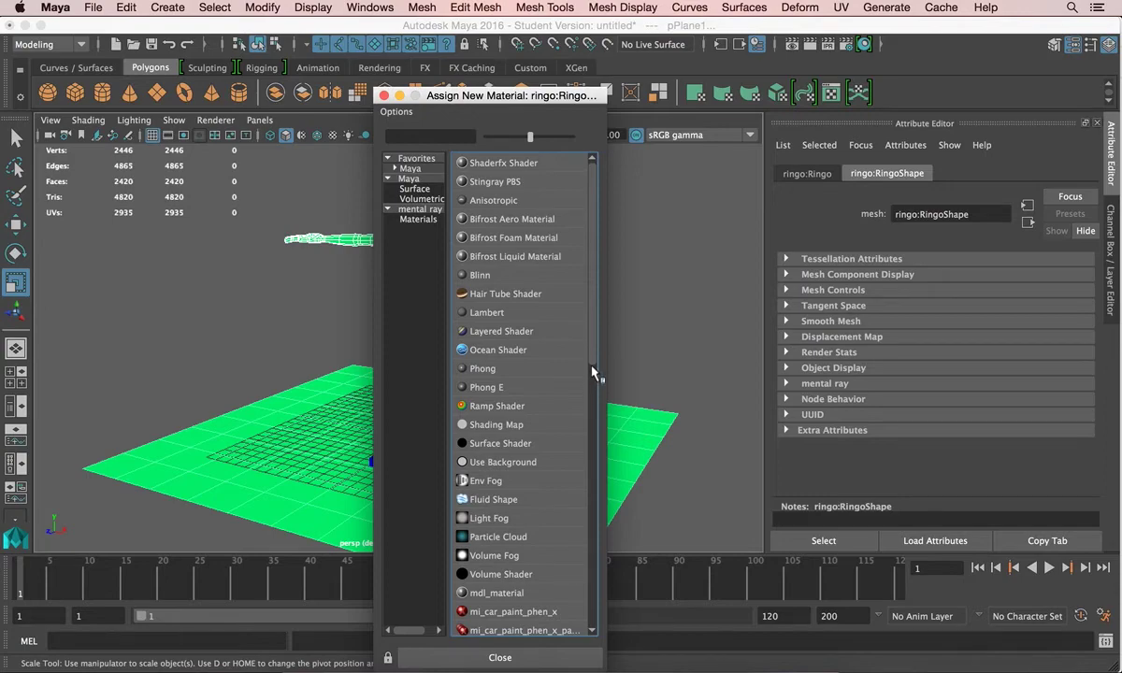
click(525, 447)
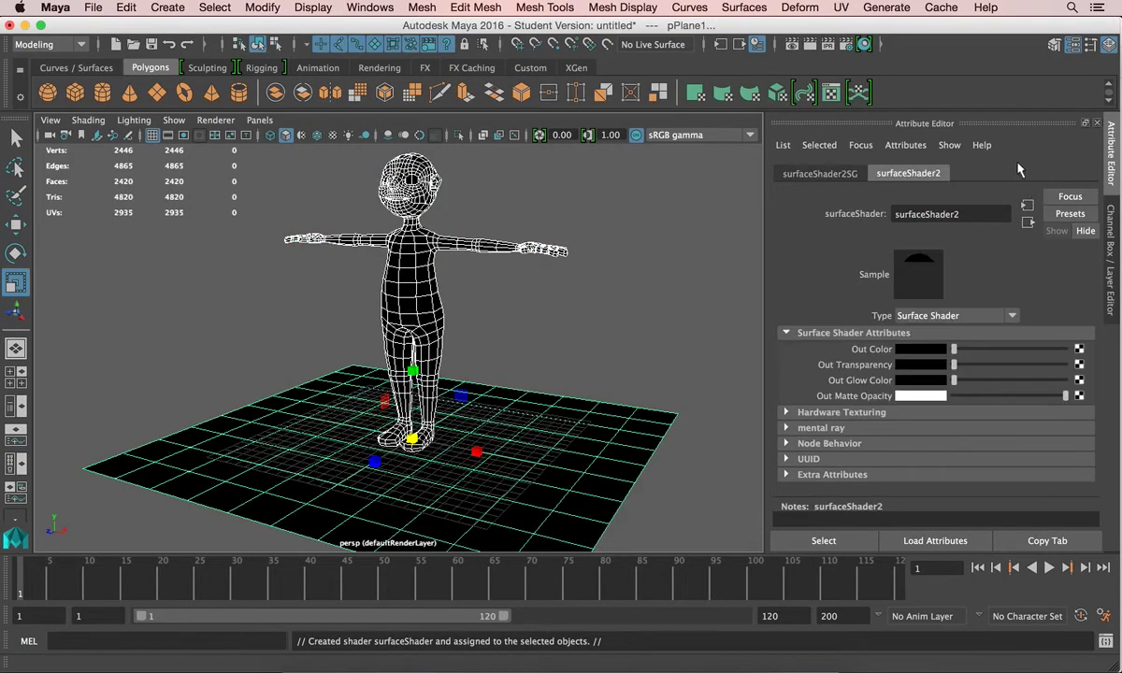
Connect a mental ray mib_amb_occlusion texture to the Out Color of the new surface shader
click(1079, 348)
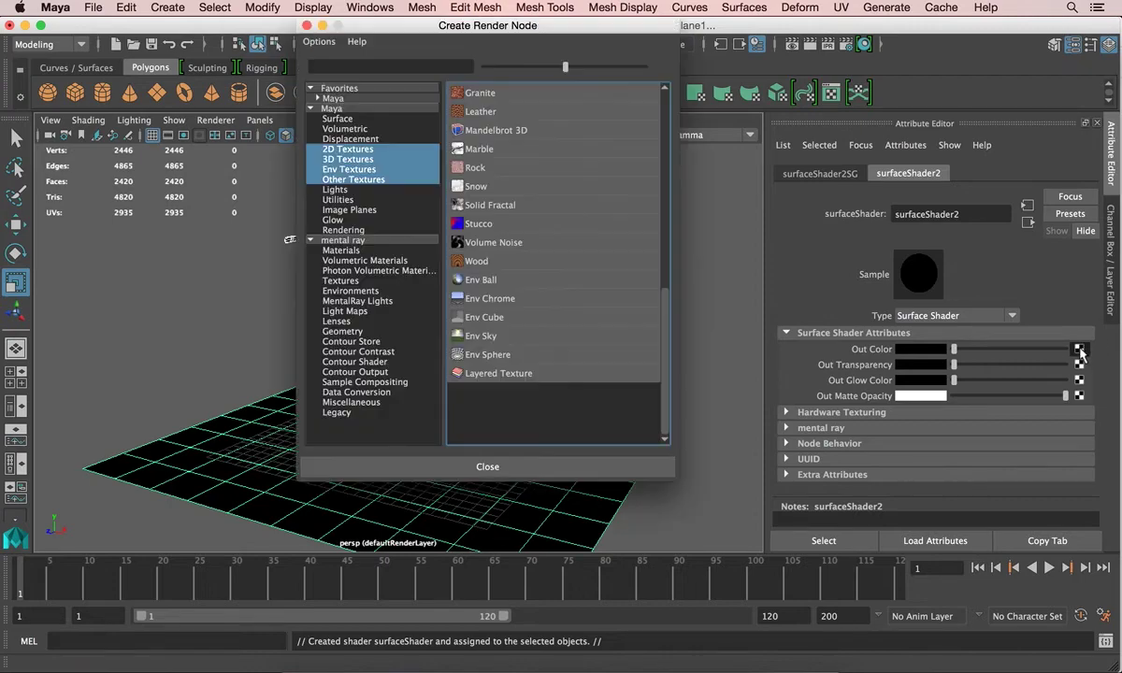
click(355, 229)
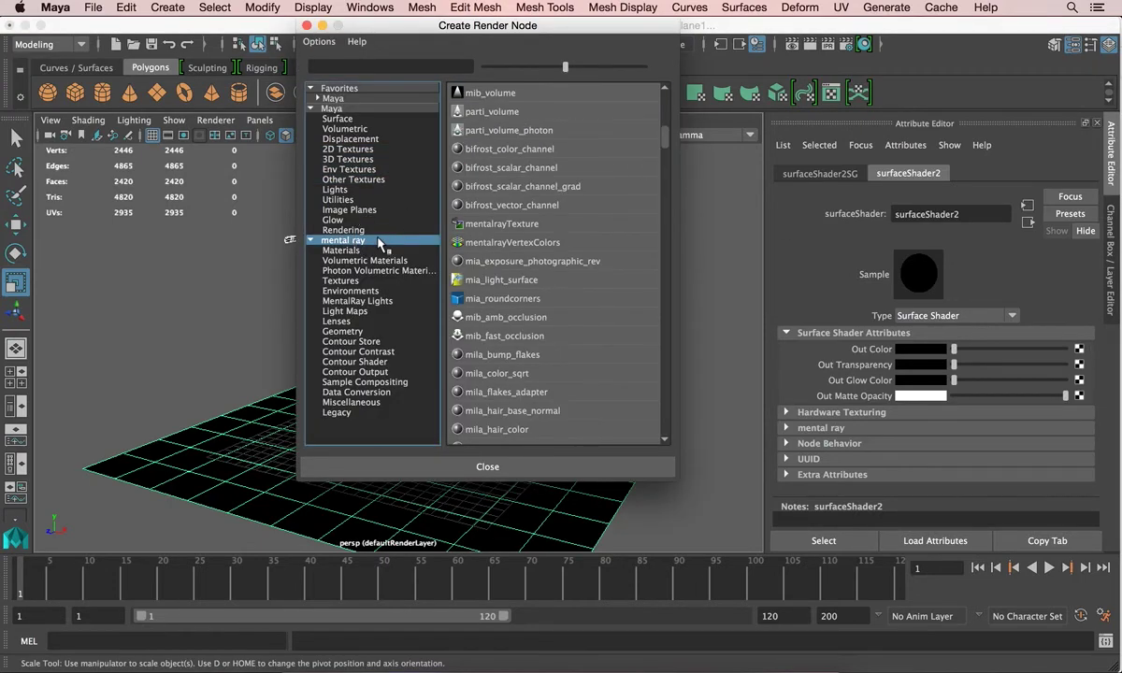
click(500, 322)
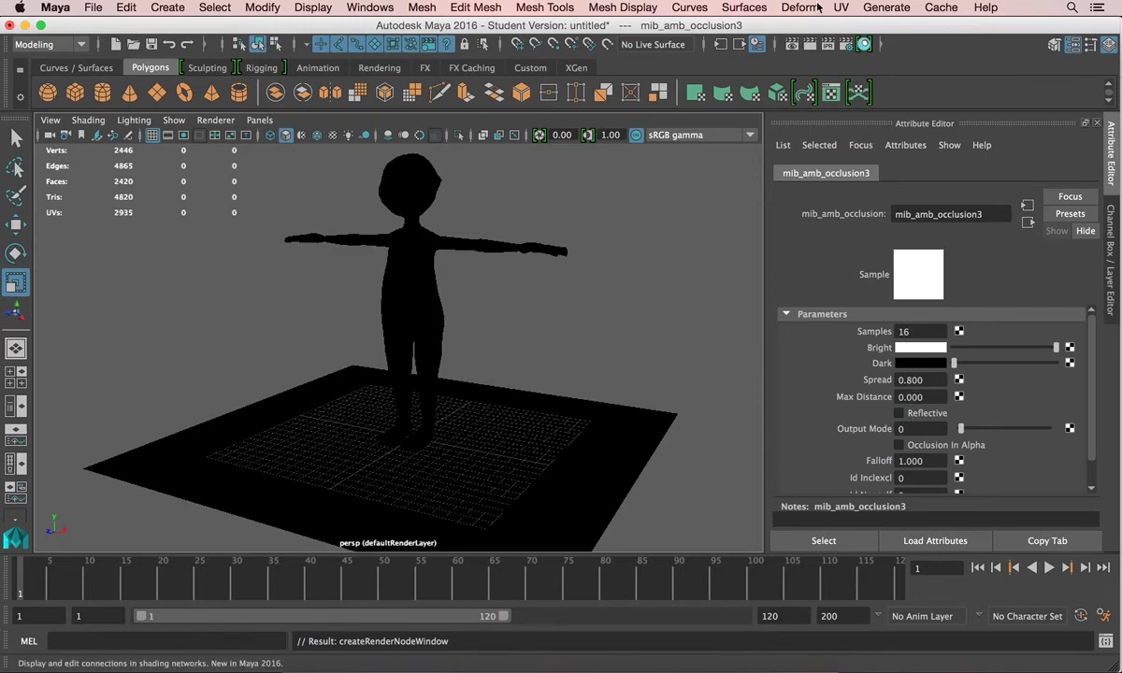
Render the perspective view with the surface shader's ambient occlusion and close the render window
click(811, 45)
click(815, 46)
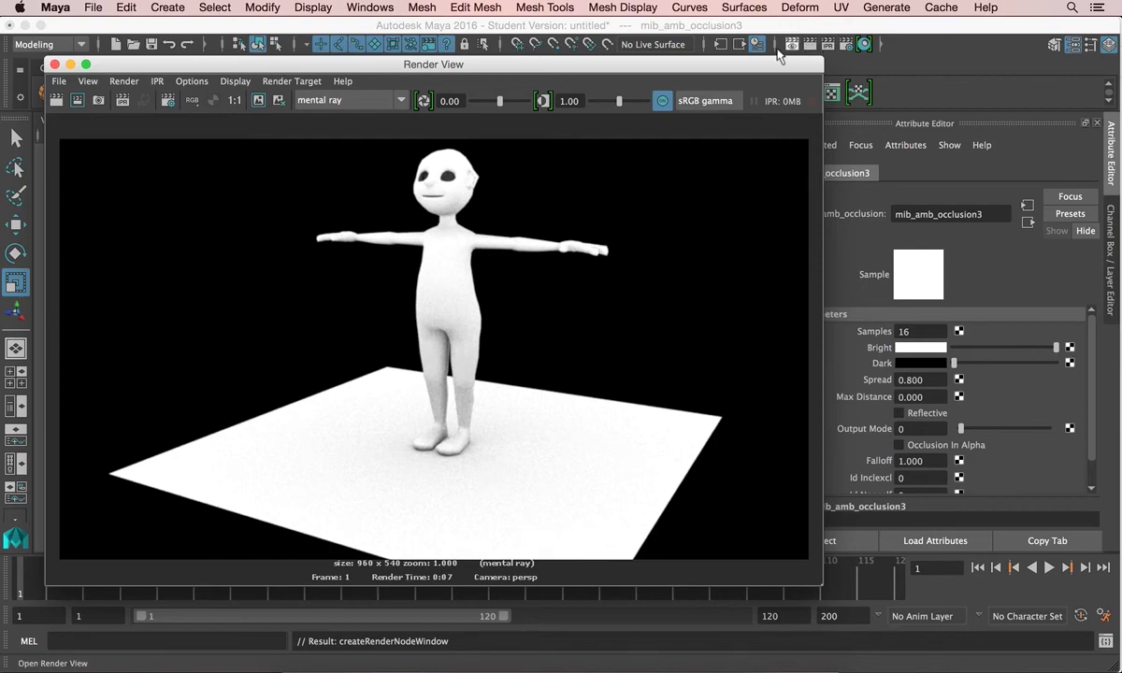
click(54, 65)
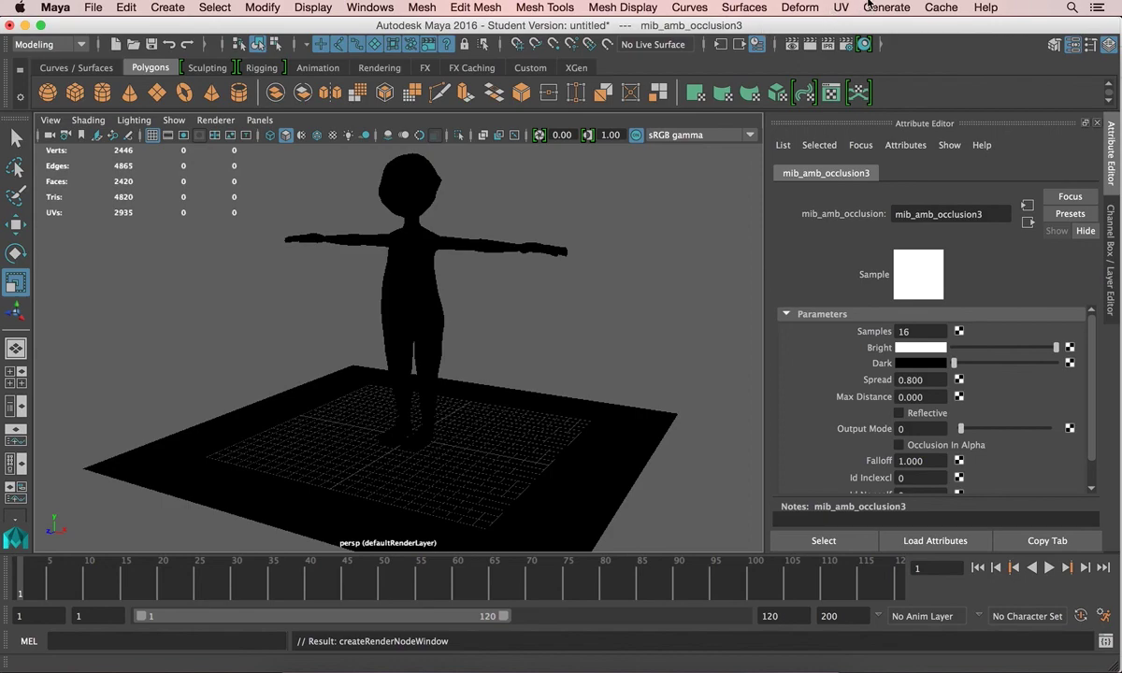
key(F11)
key(F11)
mouse_move(734, 668)
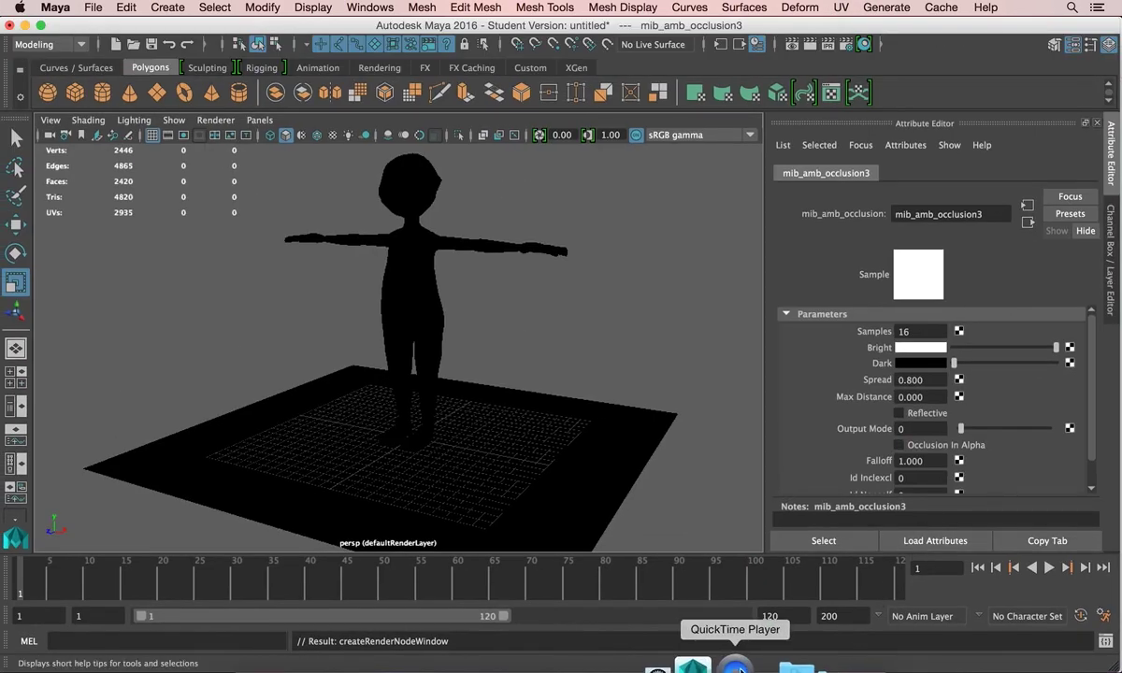